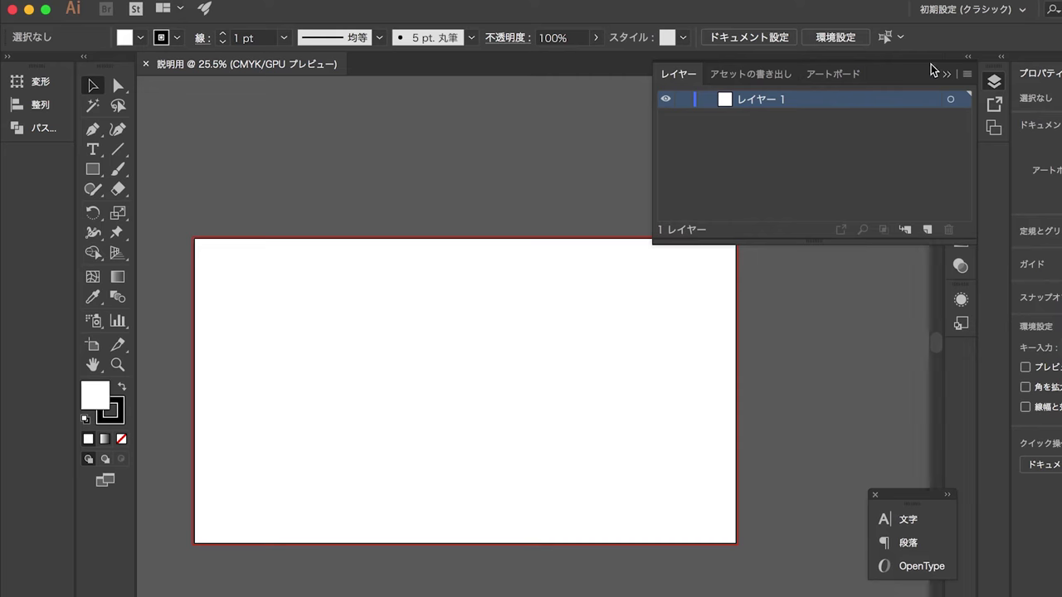
# Collapse Layers, maximize the window, and float the tools with Transform, Align and Pathfinder panels.
pyautogui.click(947, 76)
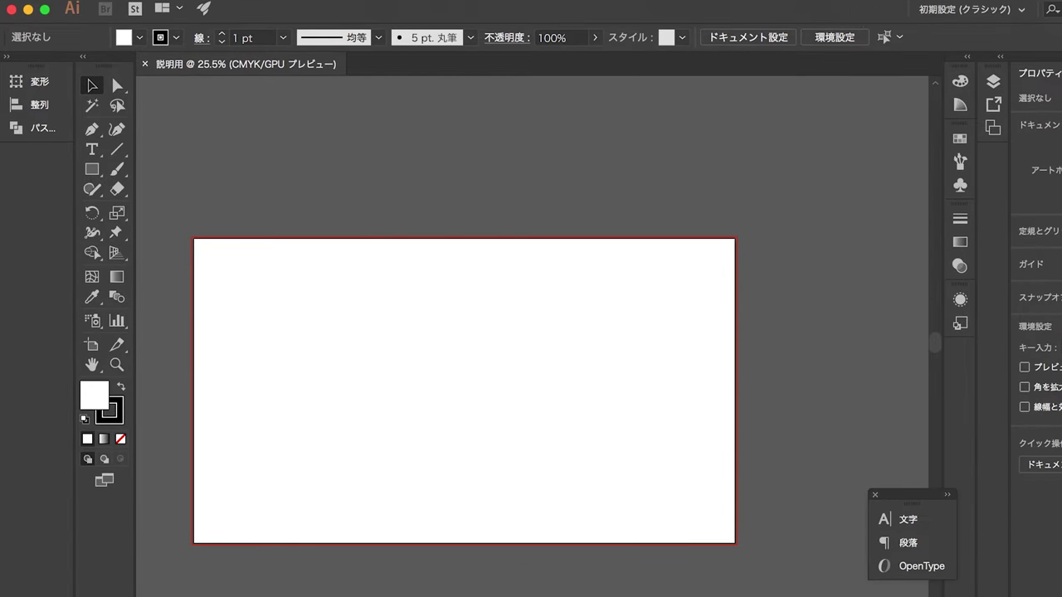
pyautogui.click(45, 9)
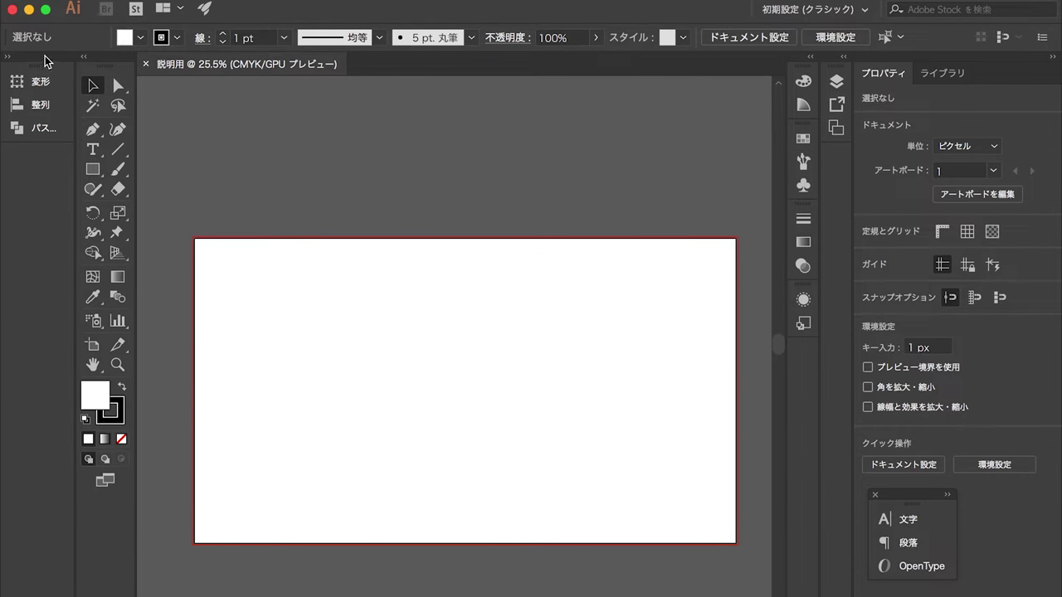
pyautogui.moveTo(31, 55); pyautogui.dragTo(332, 88)
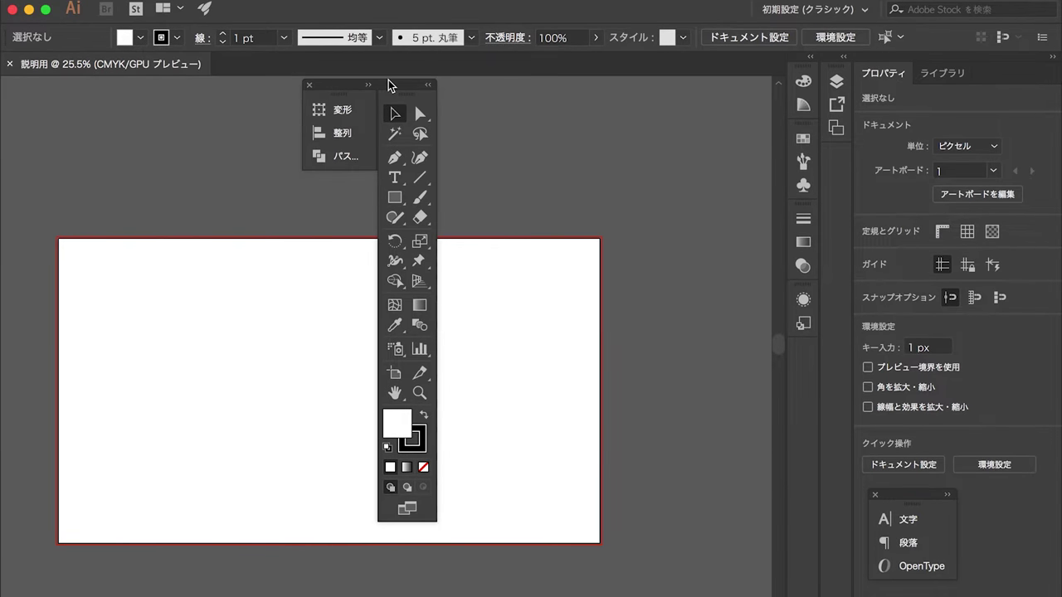
pyautogui.moveTo(391, 84); pyautogui.dragTo(569, 94)
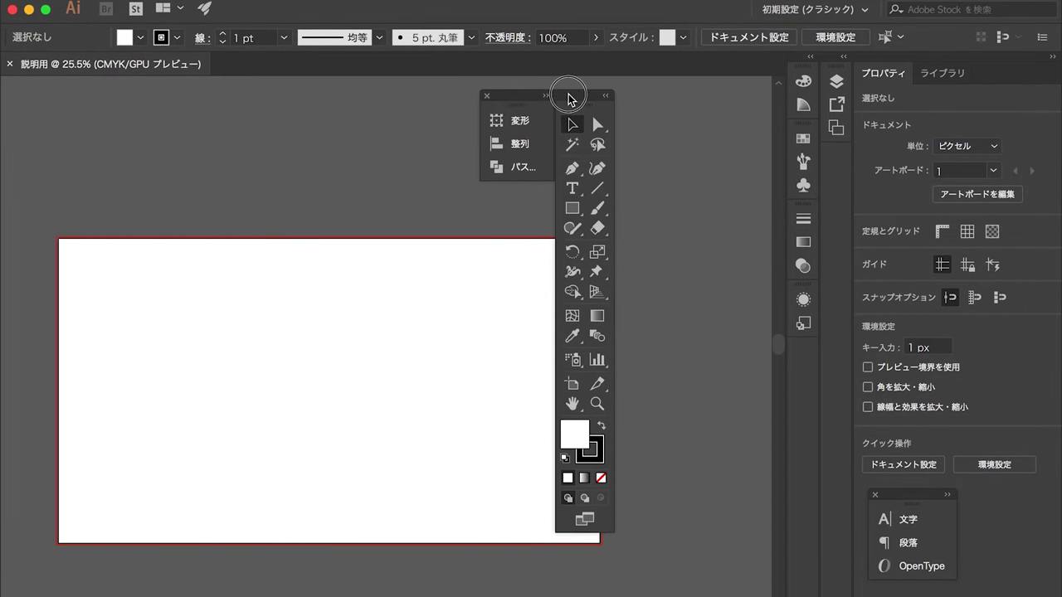
pyautogui.click(543, 97)
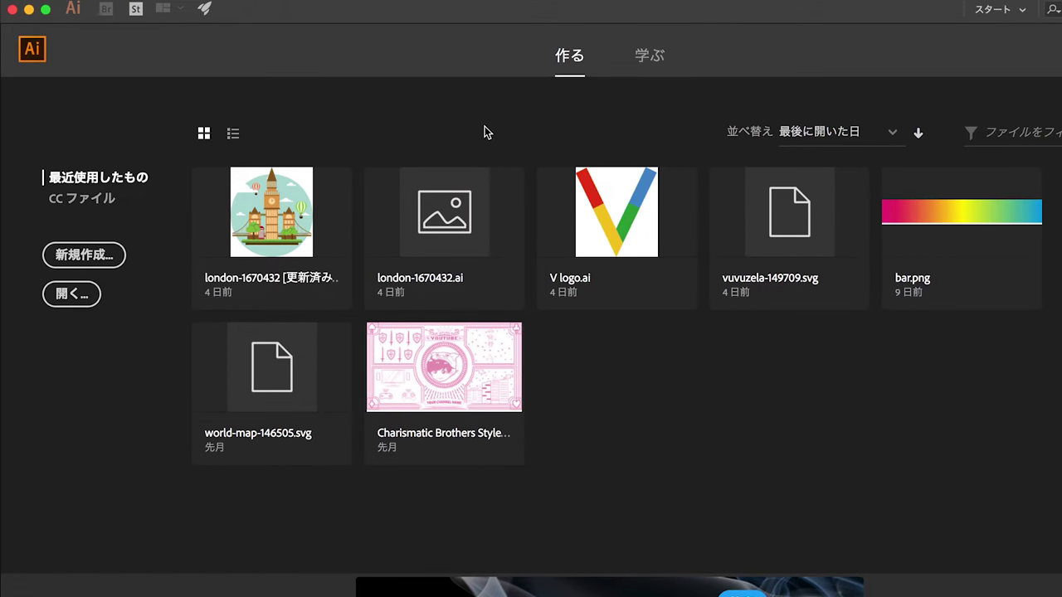
# Open the New Document dialog from the start screen and view the recent and saved presets.
pyautogui.click(88, 259)
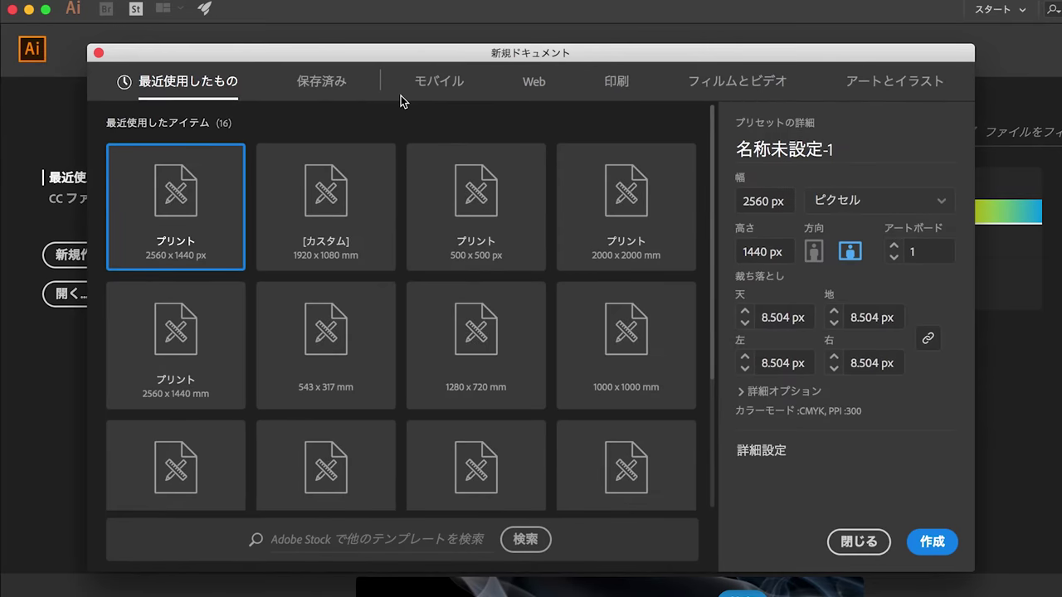
pyautogui.scroll(-3, 346, 221)
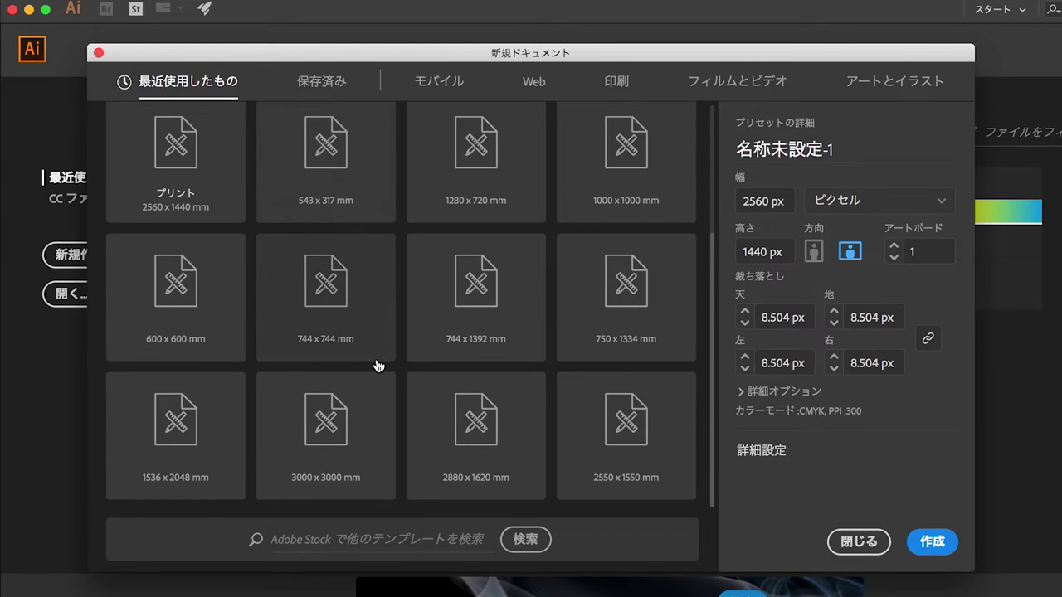
pyautogui.scroll(3, 378, 366)
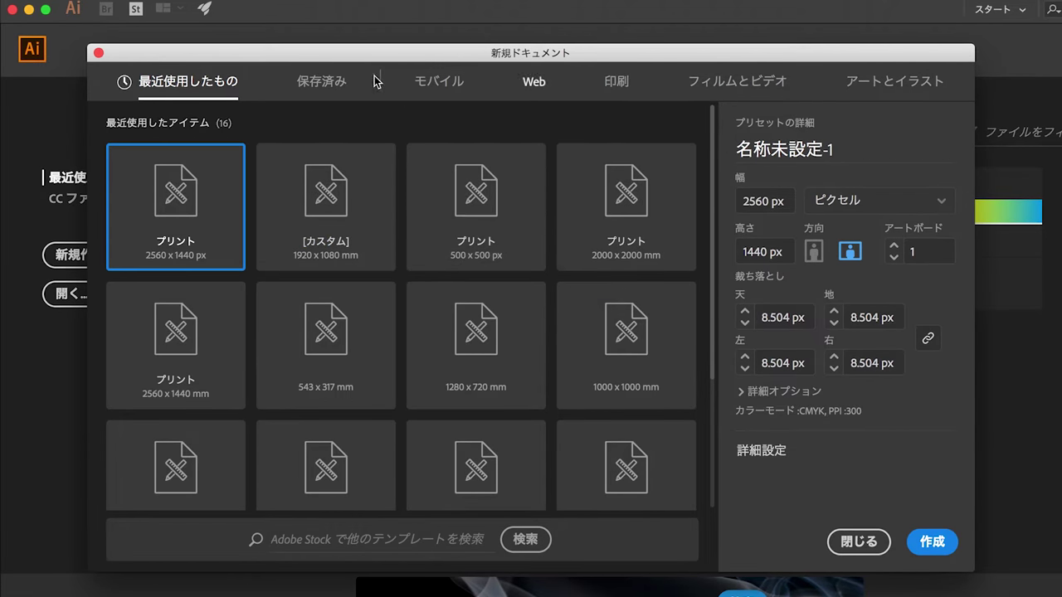
pyautogui.click(349, 85)
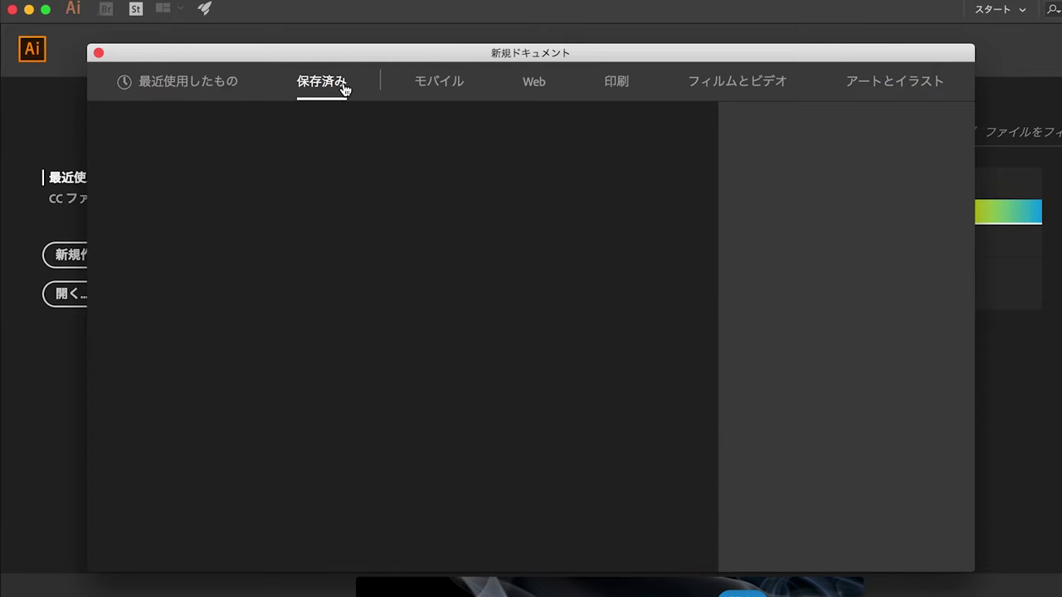
# Browse the モバイル (mobile) presets and templates, scrolling through the whole list.
pyautogui.click(441, 83)
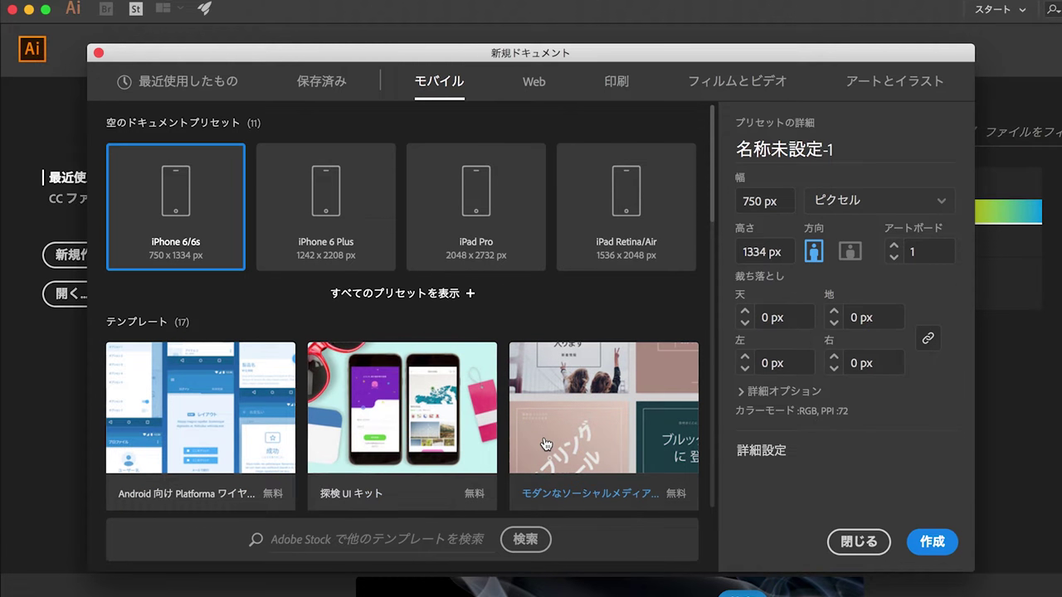
pyautogui.scroll(-5, 545, 444)
pyautogui.scroll(-3, 545, 443)
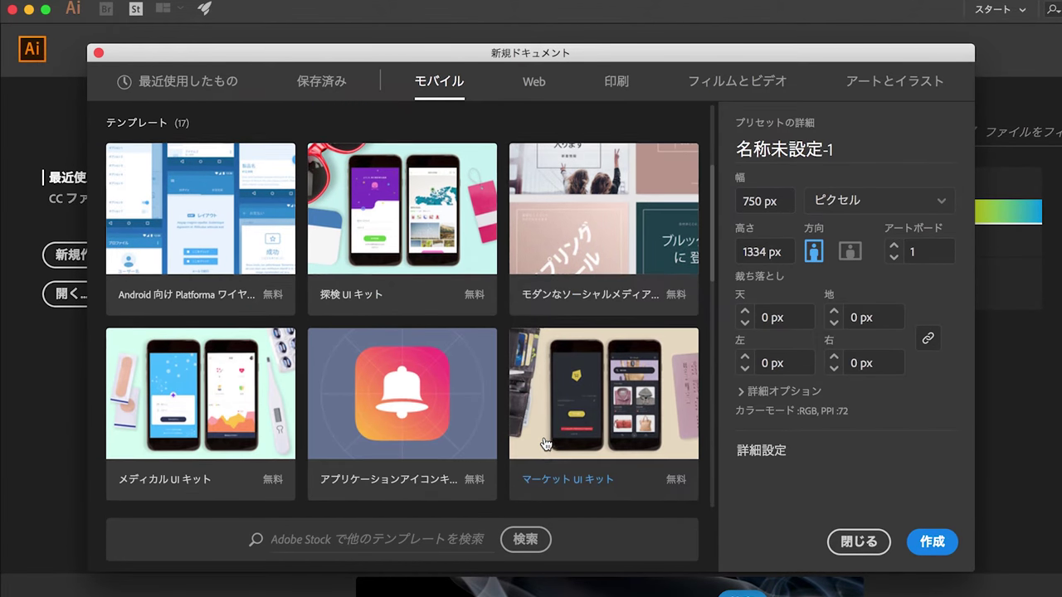
pyautogui.scroll(-2, 545, 443)
pyautogui.scroll(-2, 545, 444)
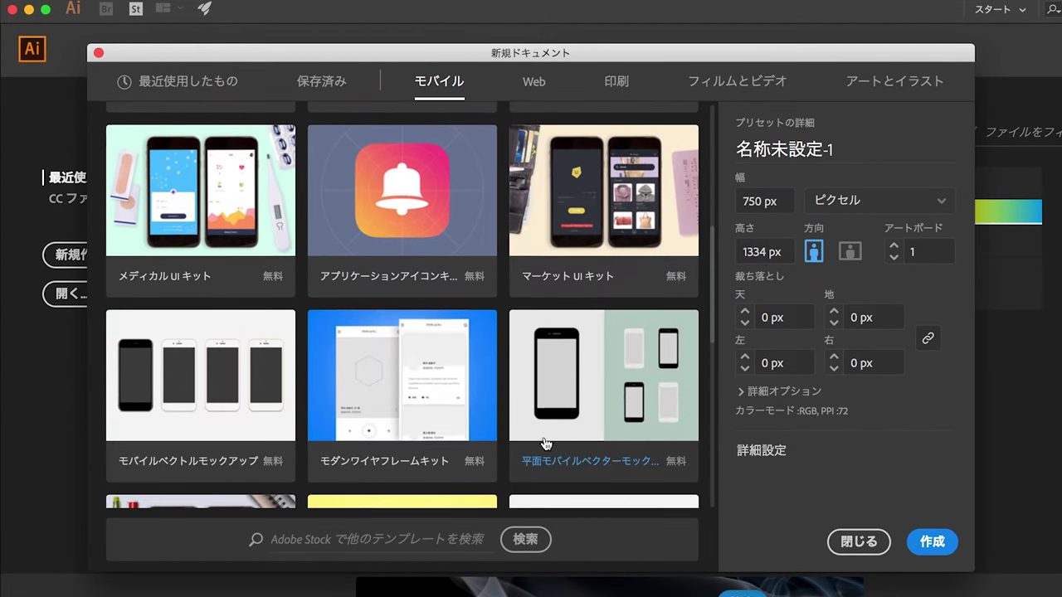
pyautogui.scroll(-2, 545, 444)
pyautogui.scroll(-1, 545, 444)
pyautogui.scroll(-2, 545, 444)
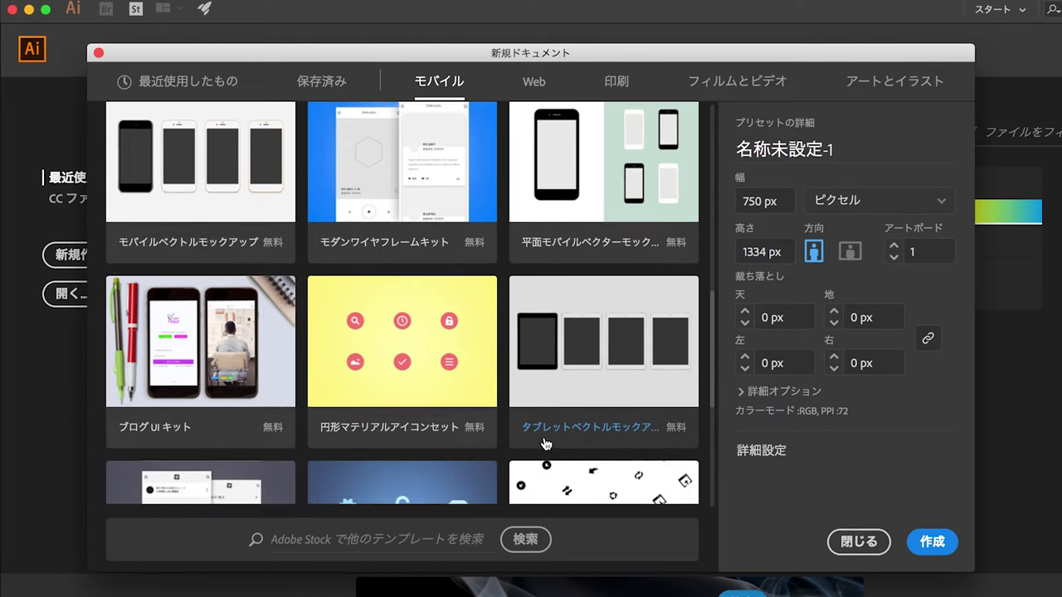
pyautogui.scroll(-2, 545, 443)
pyautogui.scroll(-1, 545, 443)
pyautogui.scroll(-5, 546, 443)
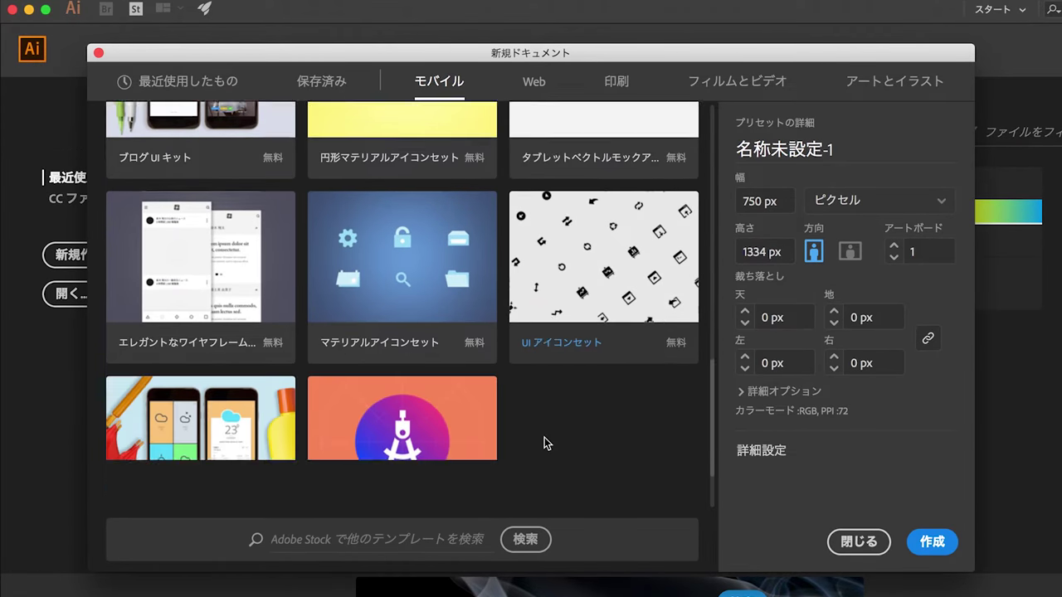
pyautogui.scroll(3, 545, 437)
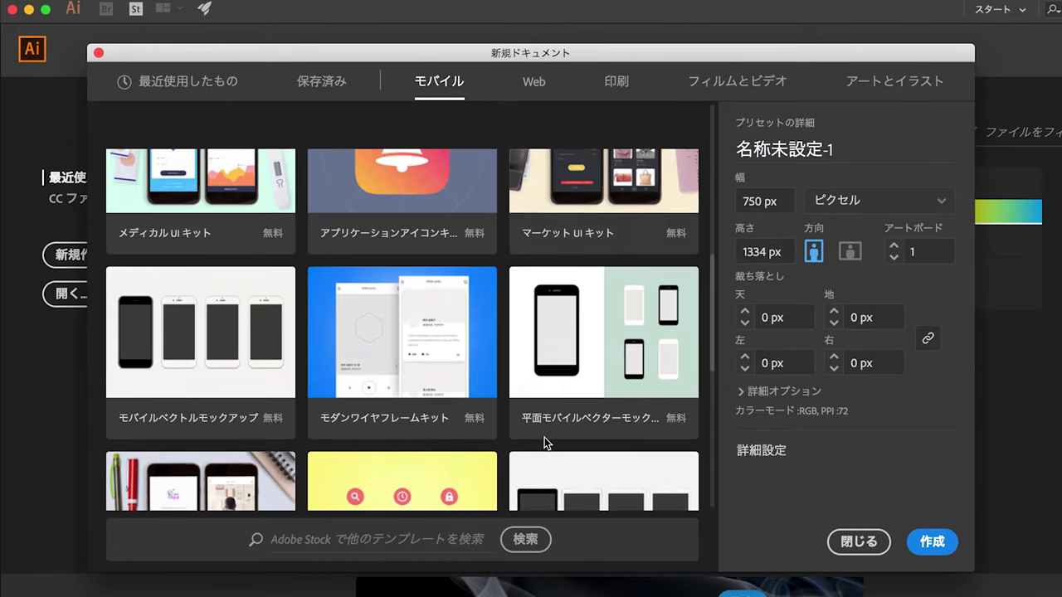
pyautogui.scroll(5, 544, 437)
pyautogui.scroll(2, 552, 290)
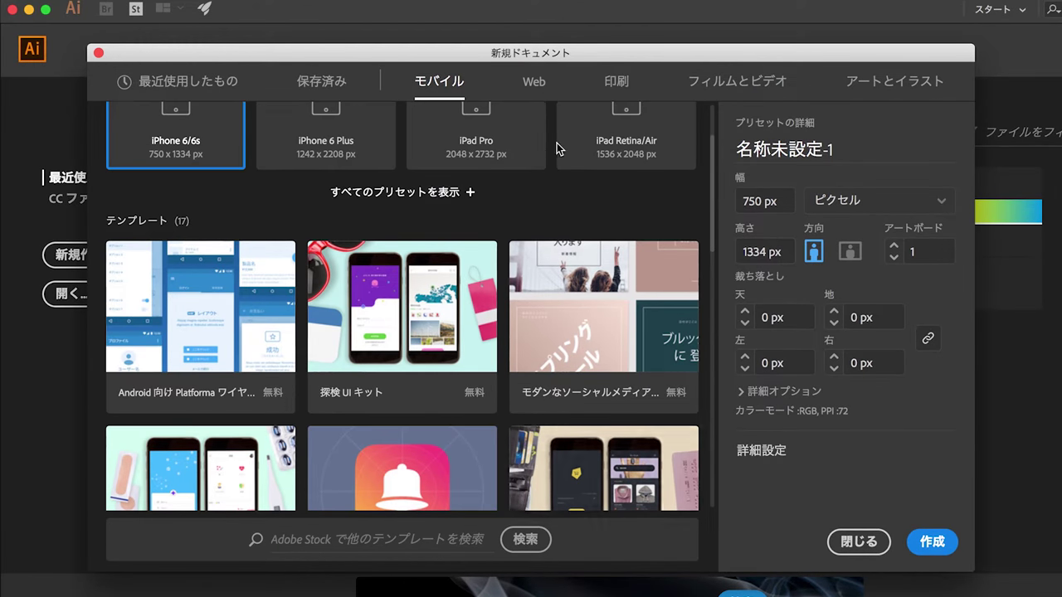
# Browse the Web presets and templates, settling on the 1366 x 768 px size.
pyautogui.click(535, 82)
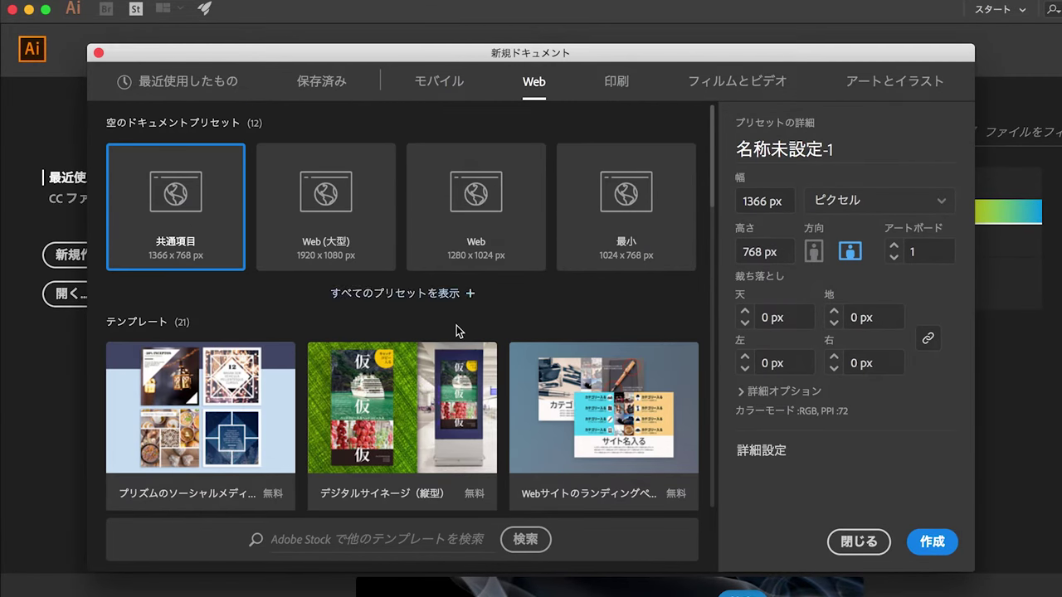
pyautogui.scroll(-2, 456, 326)
pyautogui.scroll(-2, 457, 328)
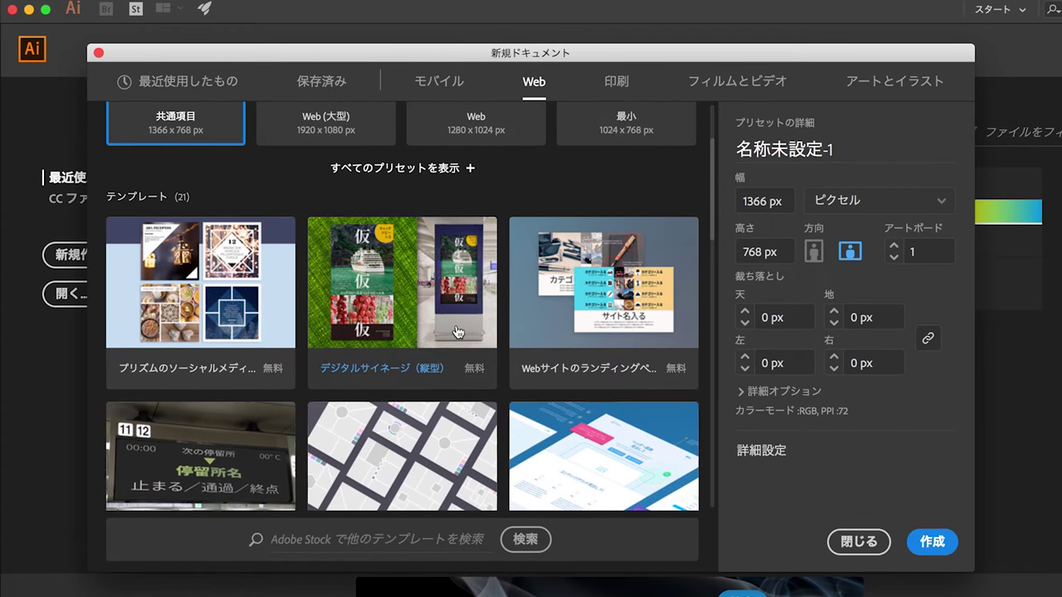
pyautogui.scroll(-2, 457, 332)
pyautogui.scroll(-1, 457, 332)
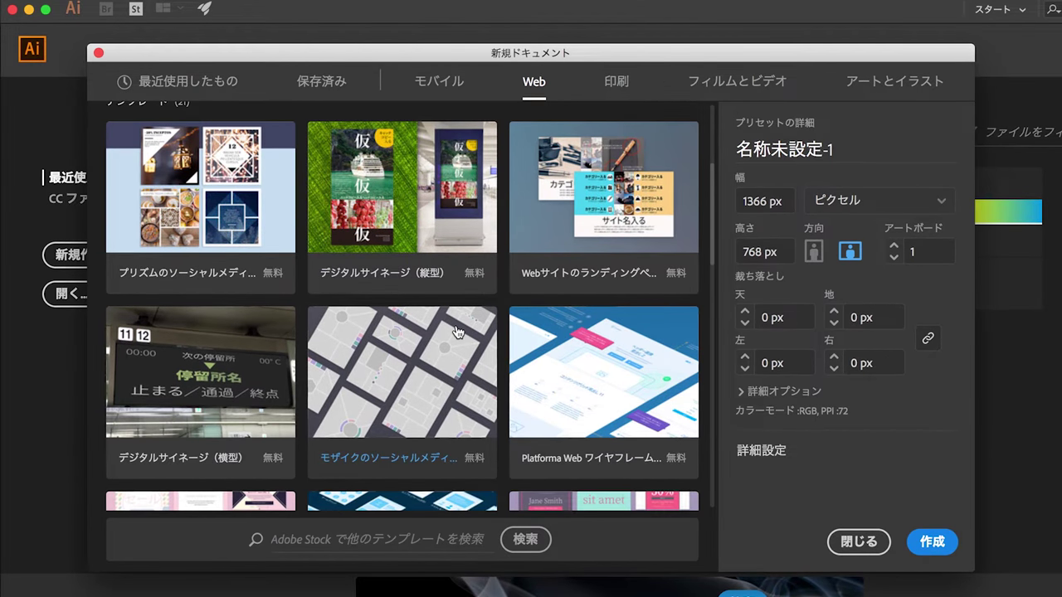
pyautogui.scroll(-2, 456, 332)
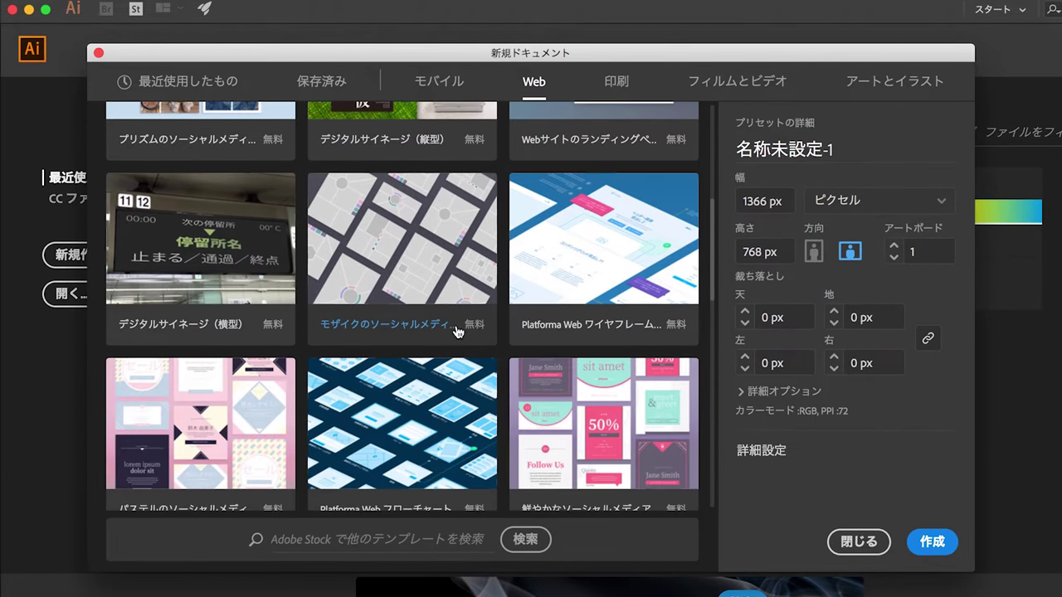
pyautogui.scroll(-1, 457, 332)
pyautogui.scroll(-2, 456, 331)
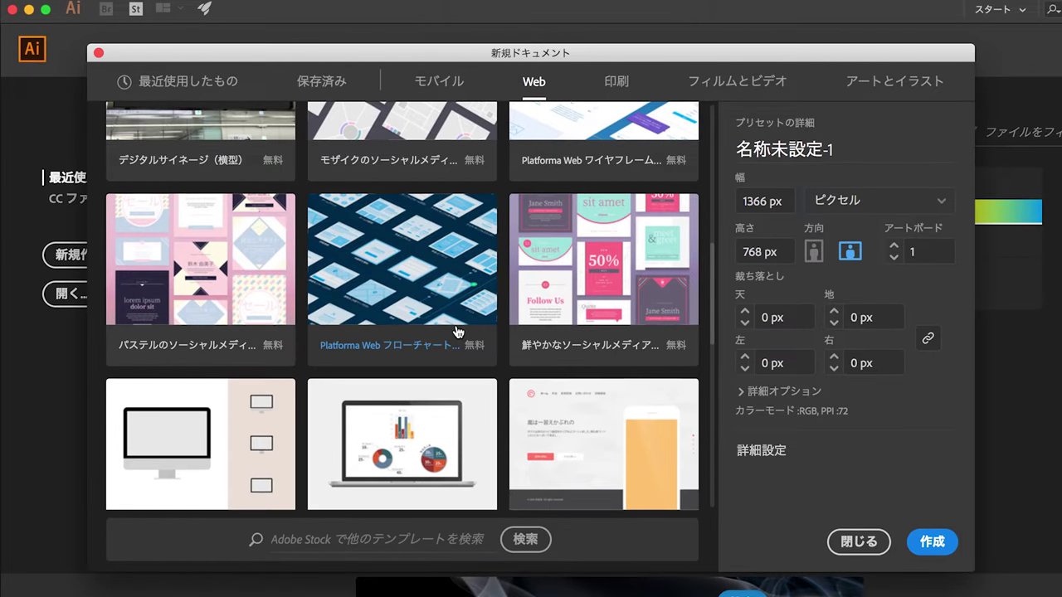
pyautogui.scroll(-2, 457, 333)
pyautogui.scroll(-1, 457, 333)
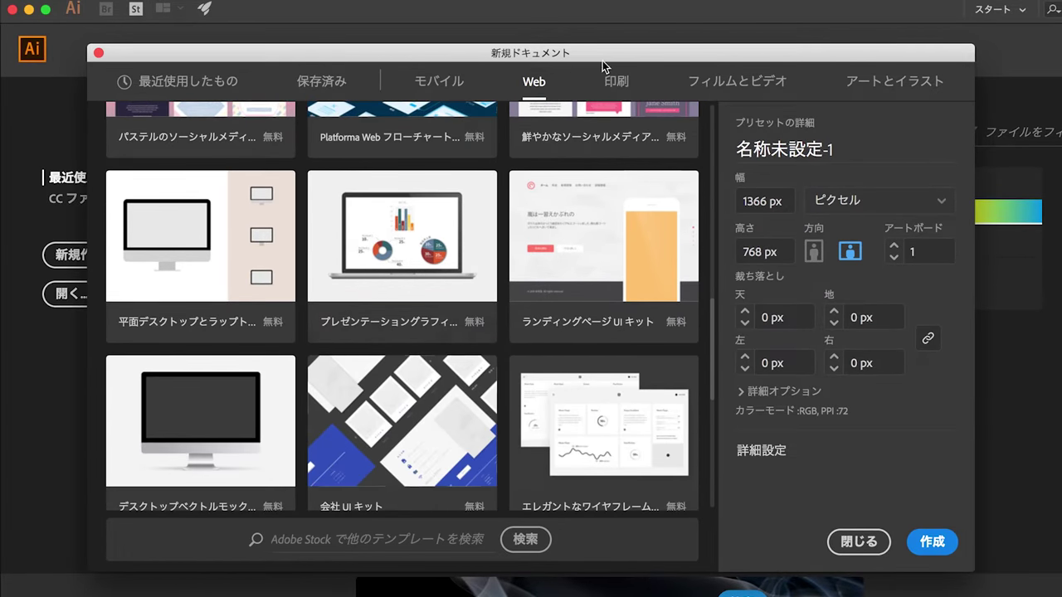
pyautogui.click(614, 83)
# Scroll through the 印刷 (print) templates, then the フィルムとビデオ (film and video) presets.
pyautogui.scroll(-1, 501, 321)
pyautogui.scroll(-2, 502, 321)
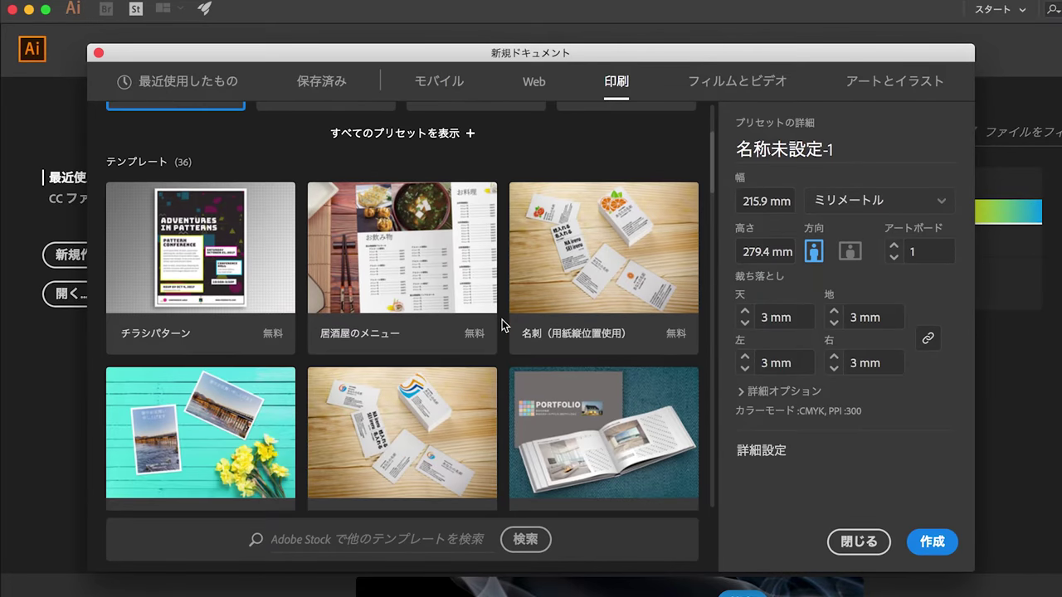
pyautogui.scroll(-2, 501, 320)
pyautogui.scroll(-1, 502, 320)
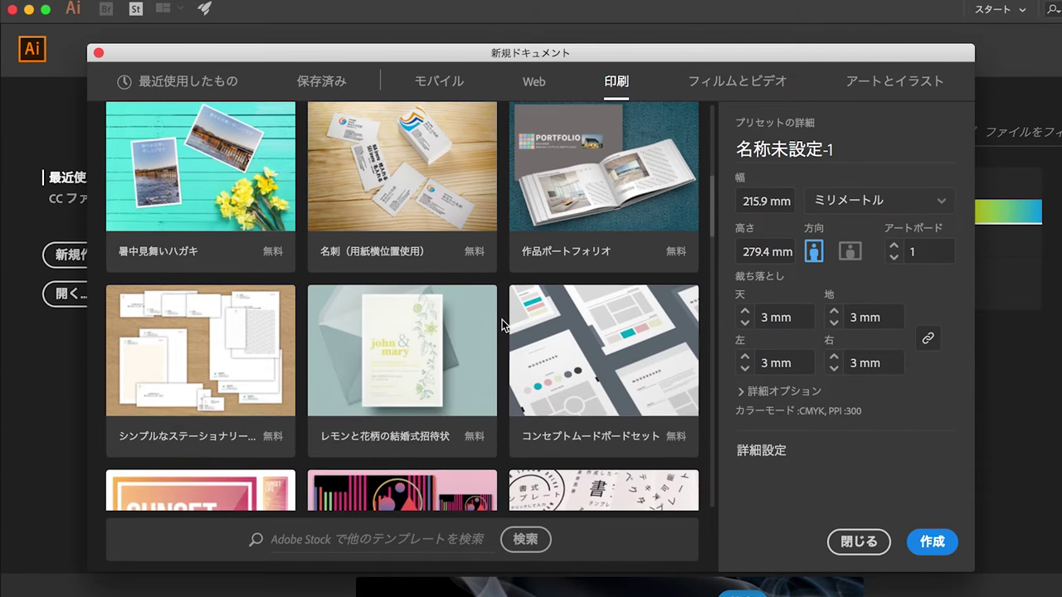
pyautogui.scroll(-2, 502, 321)
pyautogui.scroll(-1, 501, 321)
pyautogui.scroll(-2, 502, 322)
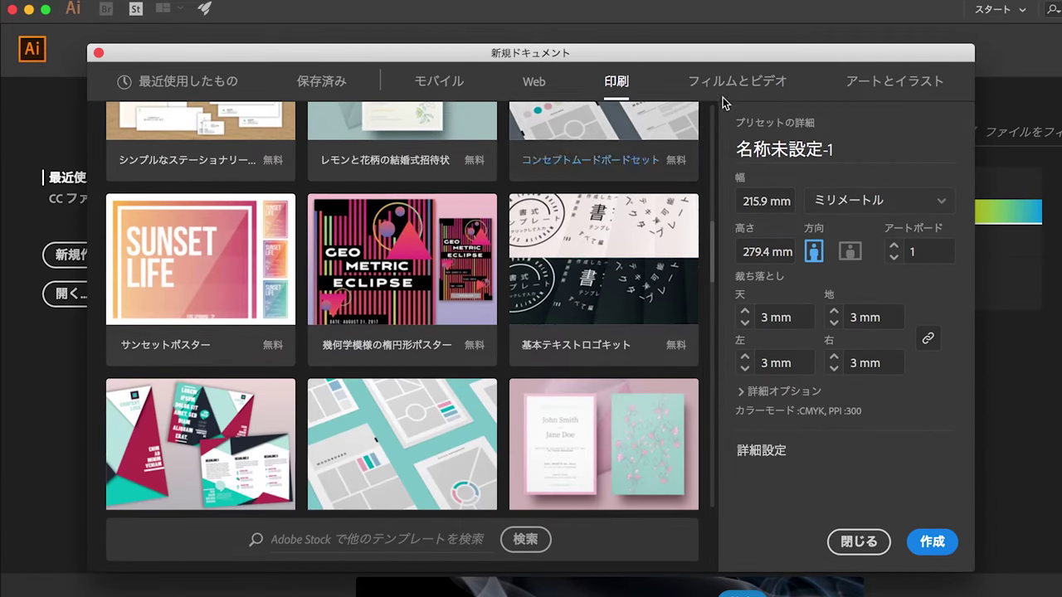
pyautogui.click(730, 83)
pyautogui.scroll(-3, 531, 356)
pyautogui.scroll(-2, 531, 355)
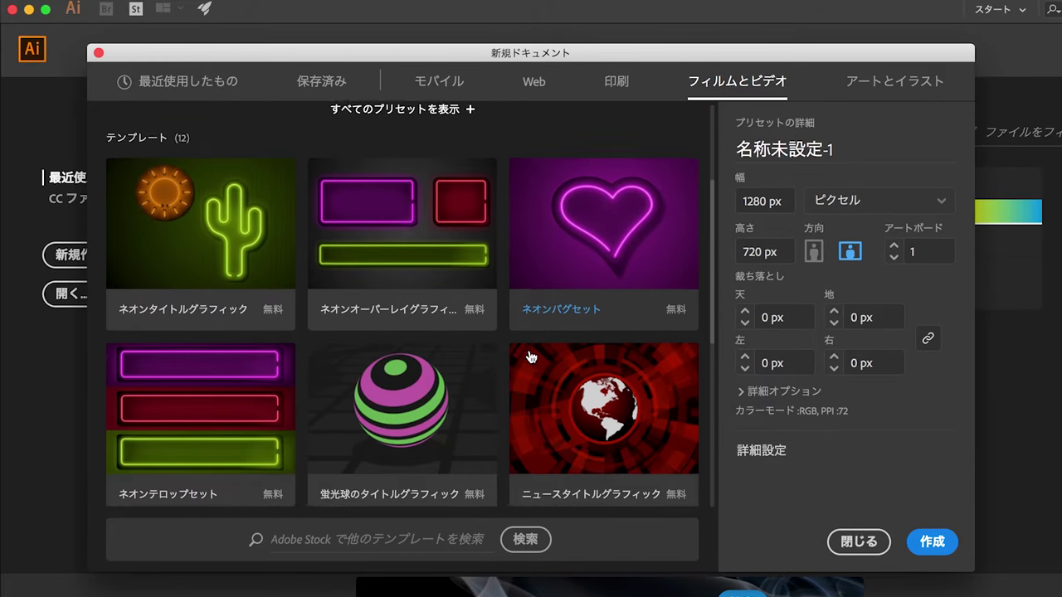
pyautogui.scroll(-2, 530, 356)
pyautogui.scroll(-2, 531, 356)
pyautogui.scroll(-1, 531, 356)
pyautogui.scroll(-1, 530, 357)
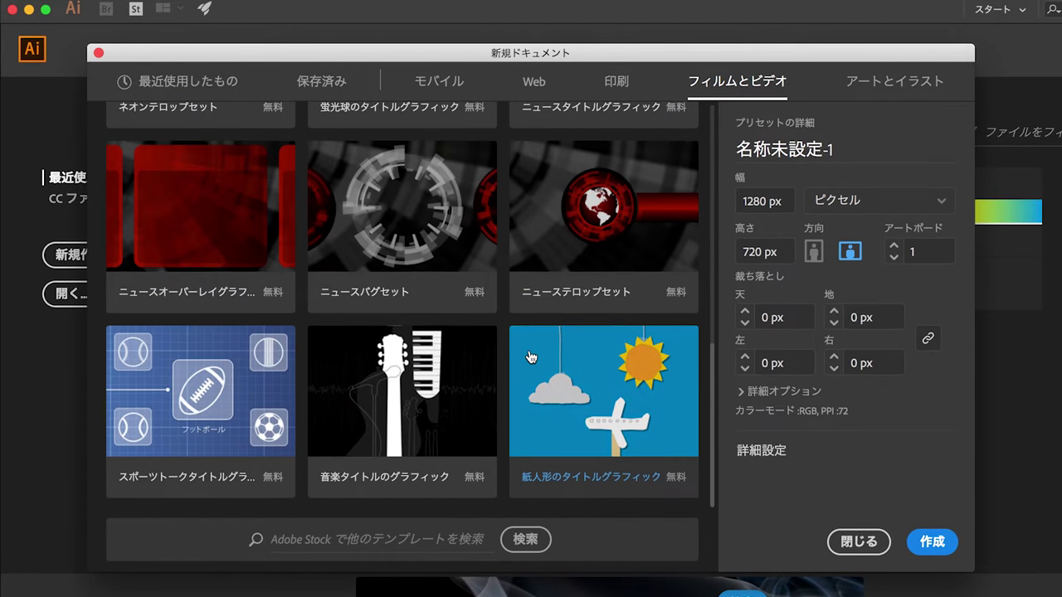
# Browse the アートとイラスト (art and illustration) templates, including the postcard preset.
pyautogui.click(894, 81)
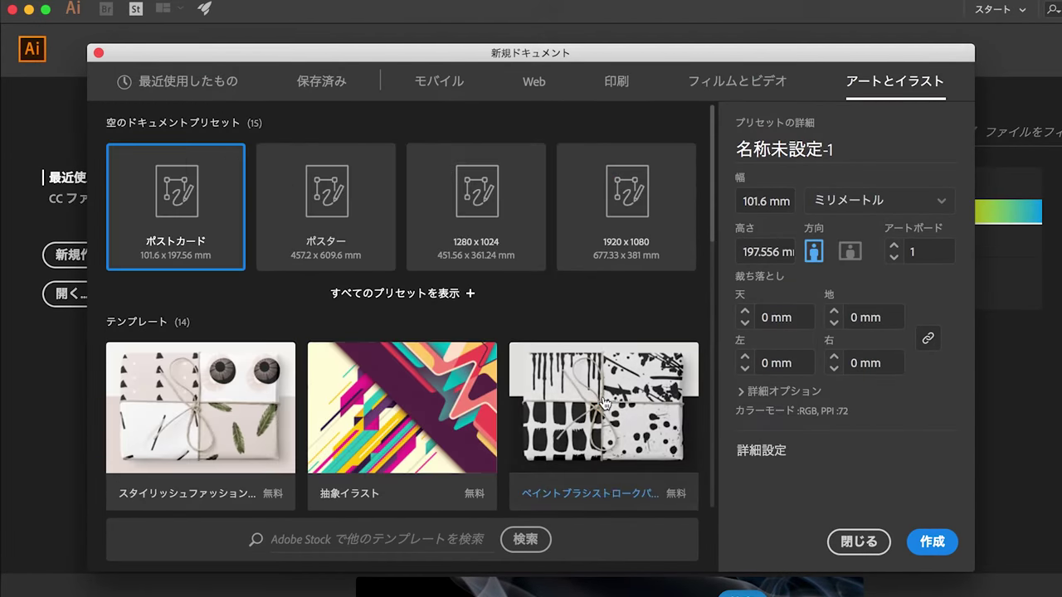
pyautogui.scroll(-3, 603, 404)
pyautogui.scroll(-1, 603, 404)
pyautogui.scroll(-3, 603, 404)
pyautogui.scroll(-2, 603, 404)
pyautogui.scroll(-3, 603, 404)
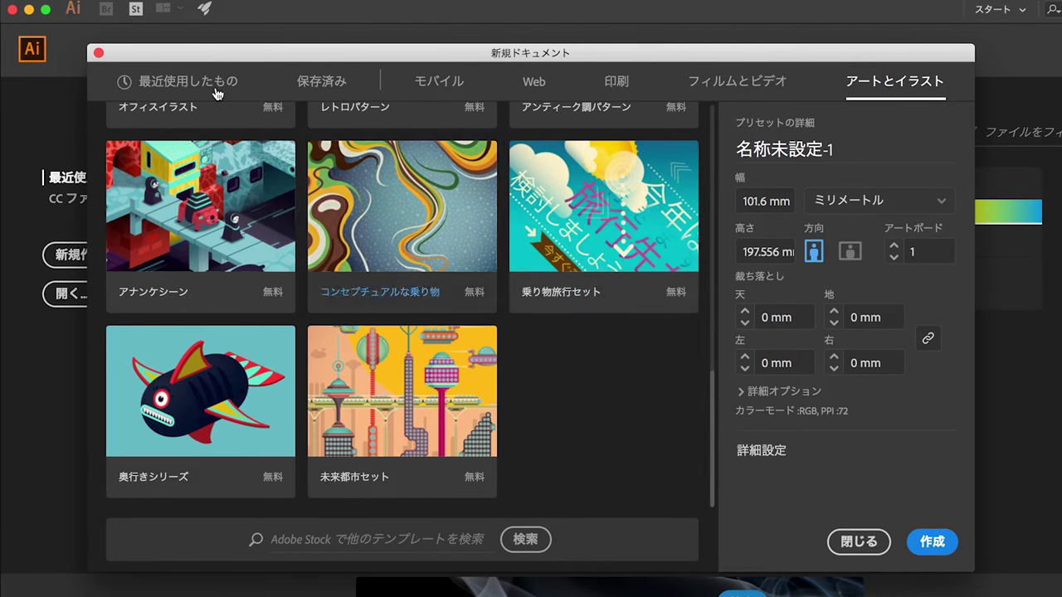
pyautogui.click(230, 80)
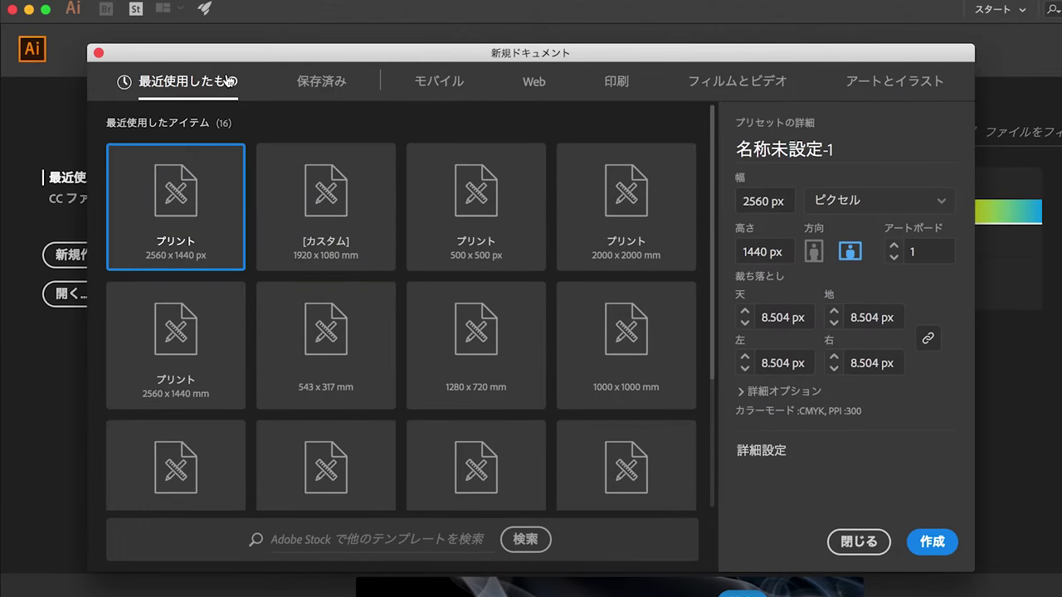
# Confirm the 2560 × 1440 px size and name the new document preset 説明用.
pyautogui.click(798, 131)
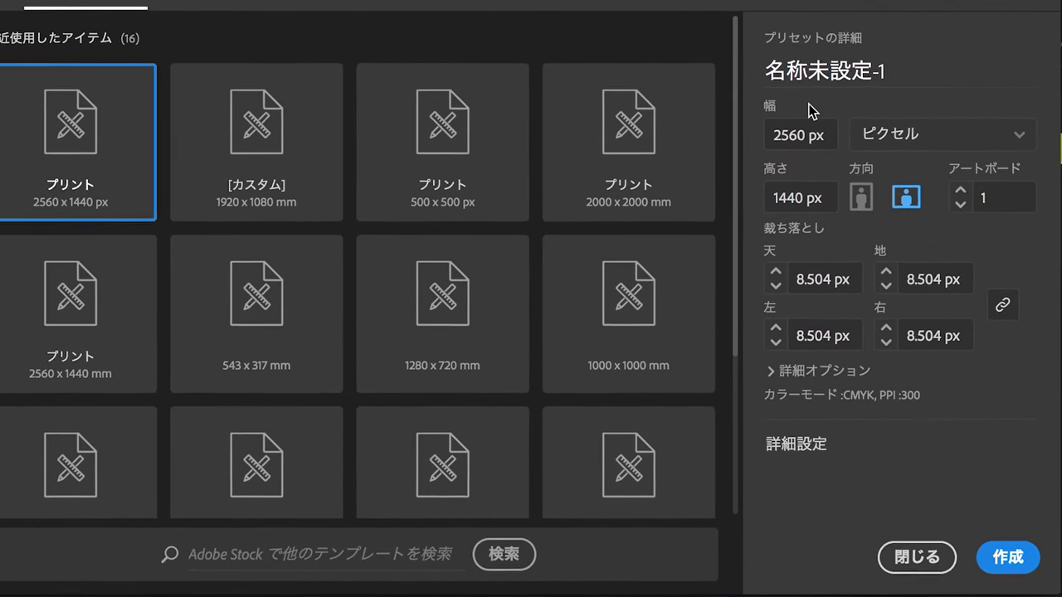
pyautogui.click(816, 188)
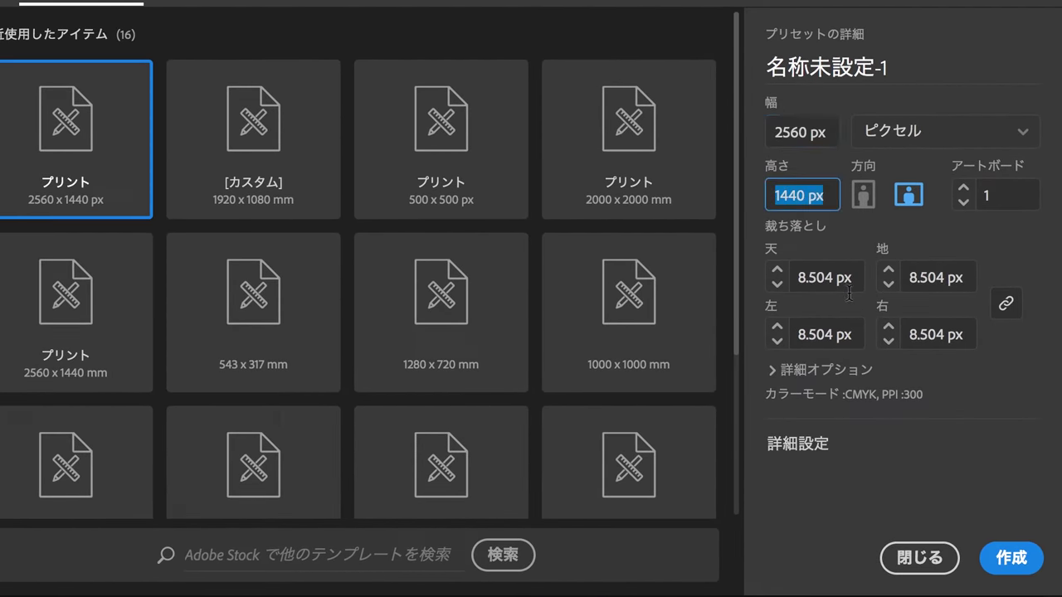
pyautogui.click(759, 71)
pyautogui.write('setsumeiyou')
pyautogui.press('space')
pyautogui.press('Return')
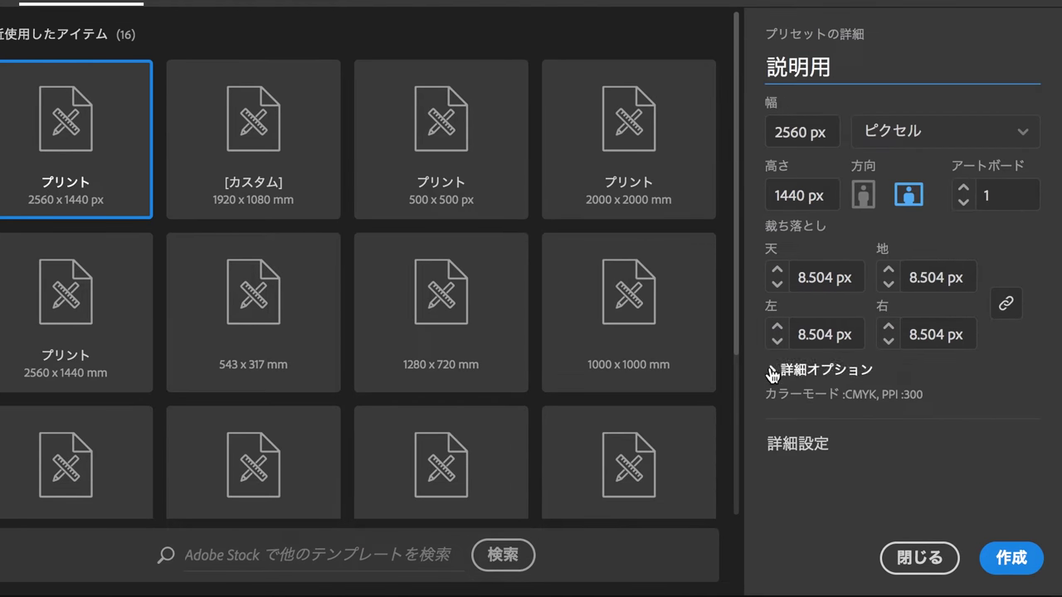
pyautogui.click(772, 369)
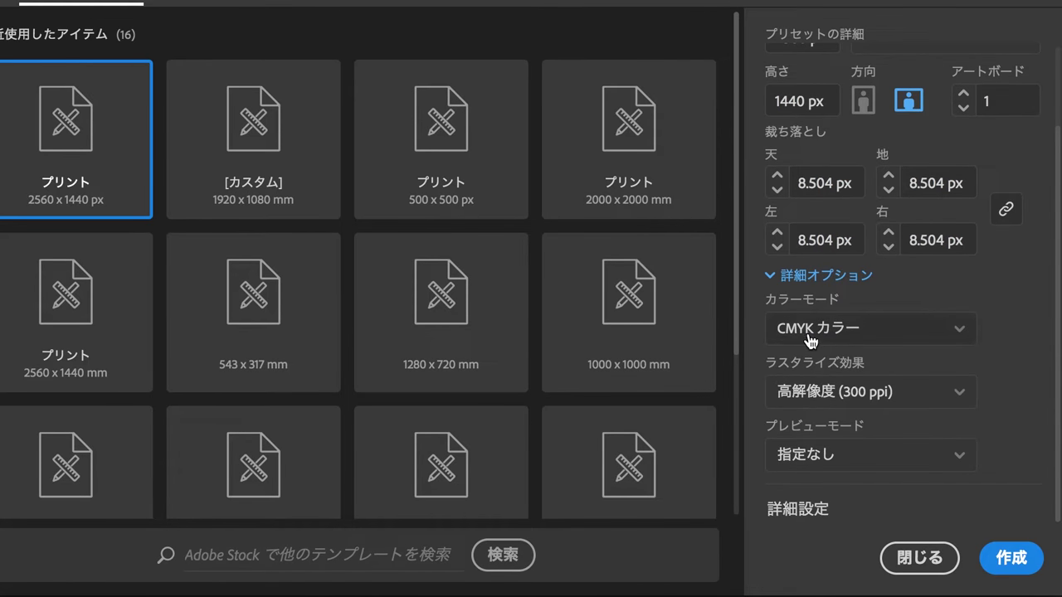
pyautogui.click(956, 333)
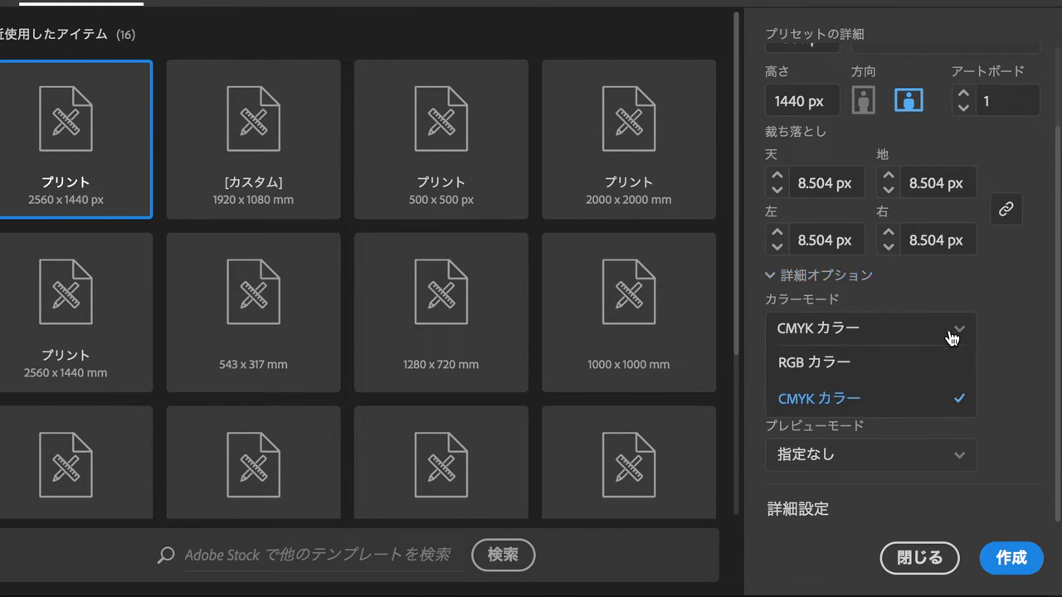
pyautogui.click(828, 369)
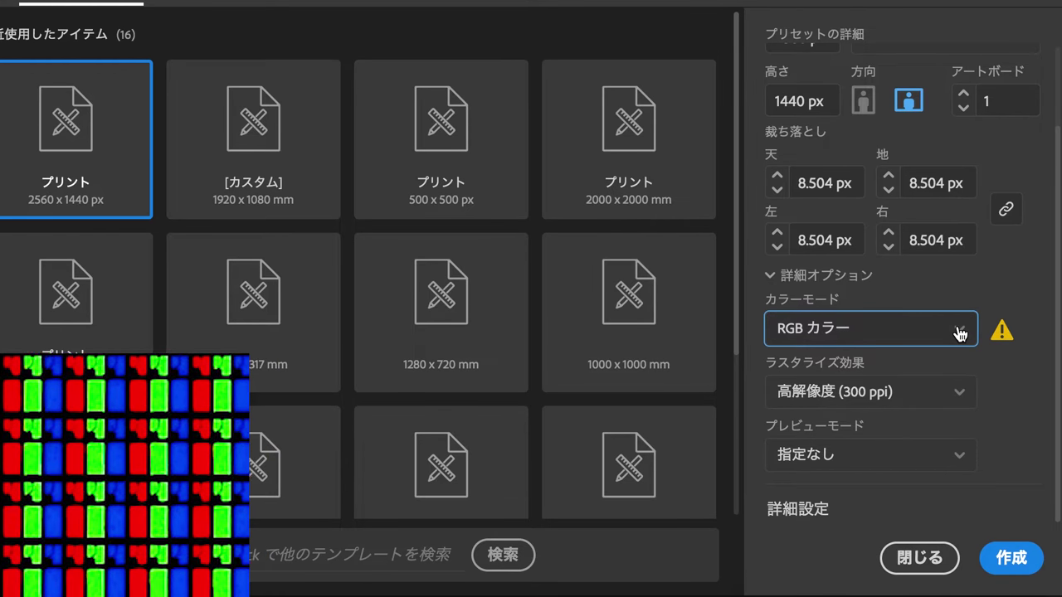
pyautogui.click(960, 333)
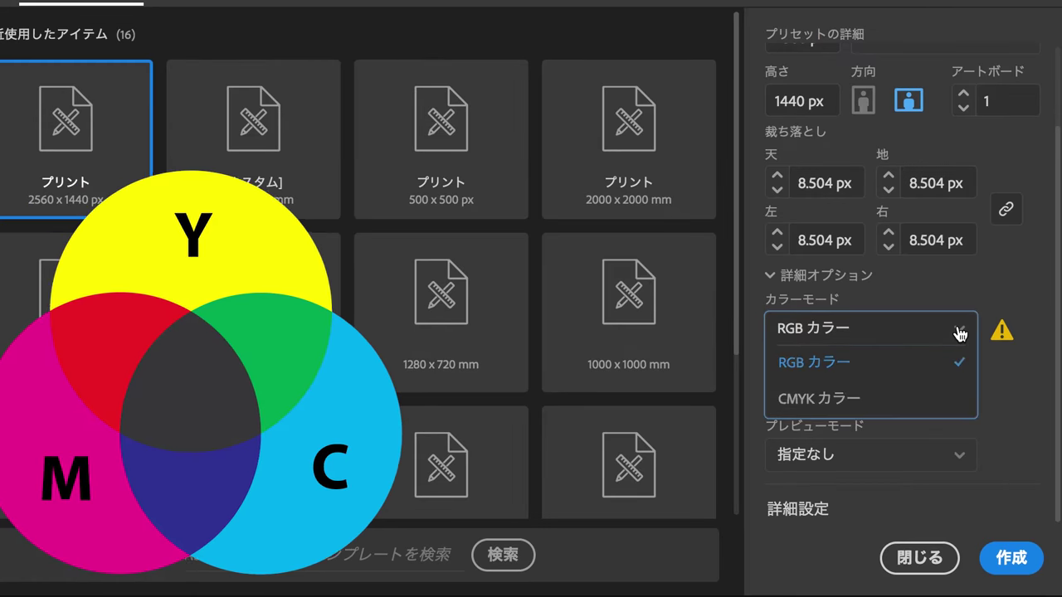
pyautogui.click(855, 408)
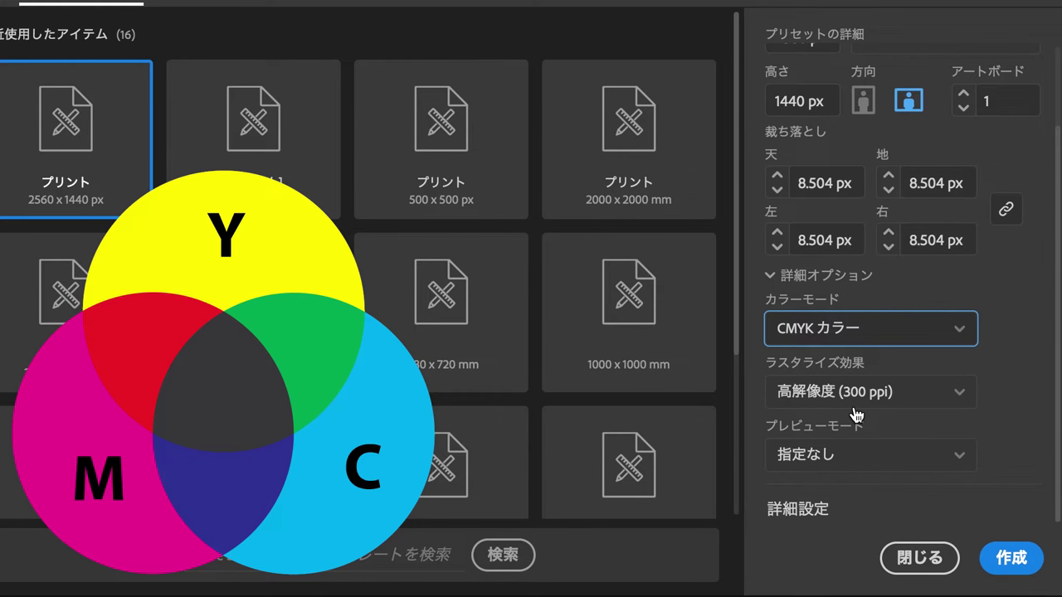
pyautogui.click(958, 393)
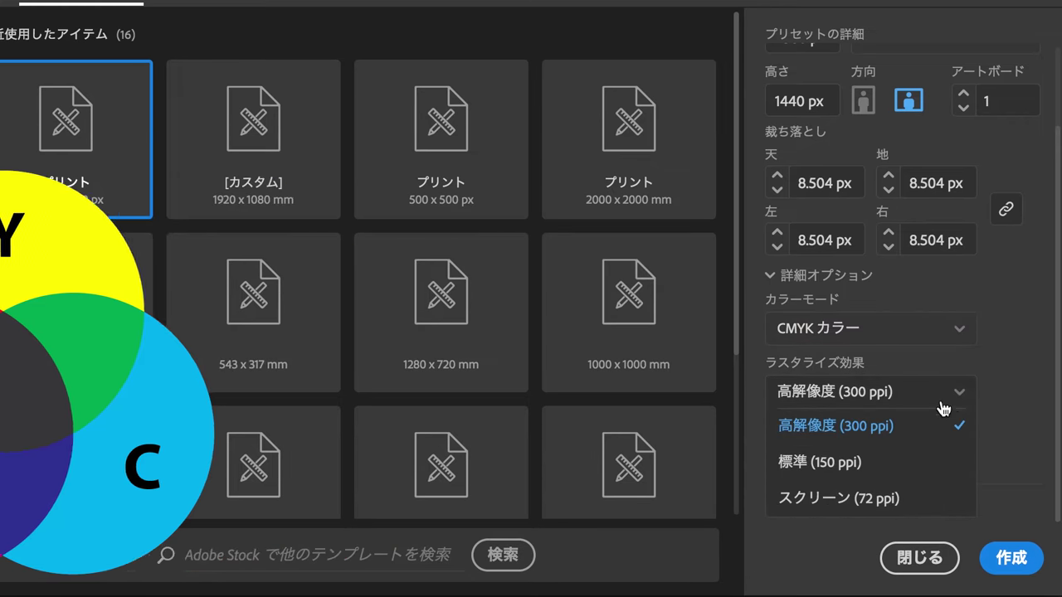
pyautogui.click(903, 427)
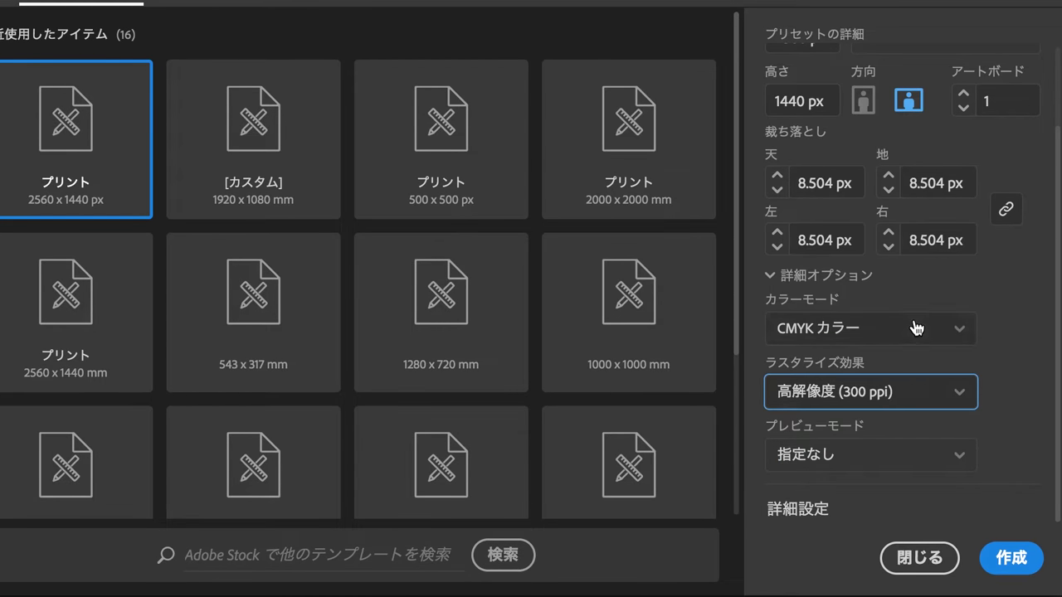
pyautogui.click(759, 277)
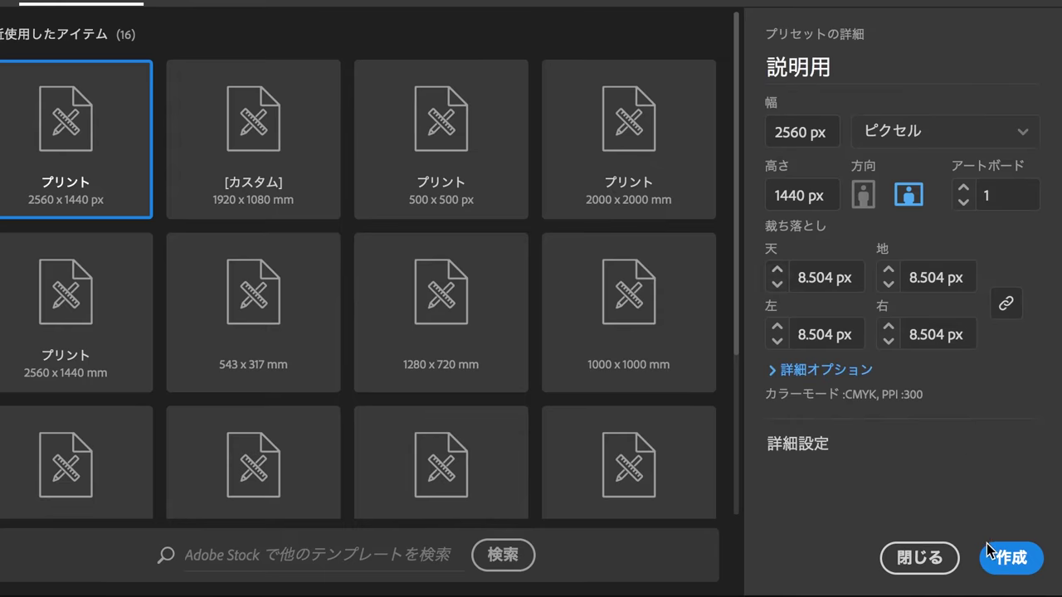
# Create the 説明用 document, fit its blank artboard in the window, and collapse the Layers panel.
pyautogui.click(998, 566)
pyautogui.moveTo(910, 75); pyautogui.dragTo(891, 77)
pyautogui.press('super+0')
pyautogui.scroll(5, 794, 337)
pyautogui.scroll(-5, 794, 338)
pyautogui.scroll(2, 794, 338)
pyautogui.hscroll(2, 794, 338)
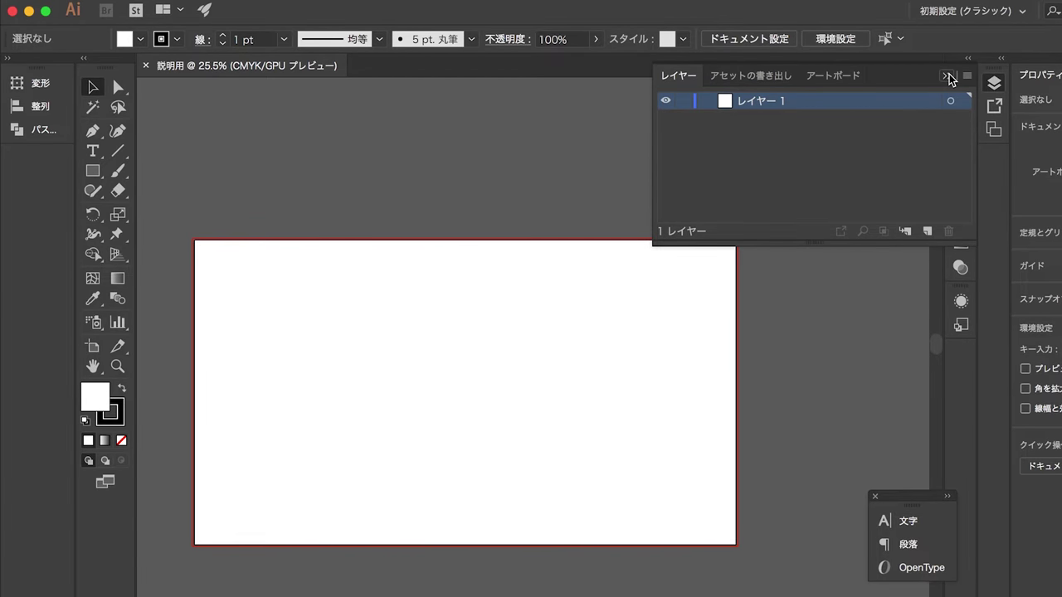
pyautogui.click(947, 76)
pyautogui.click(46, 11)
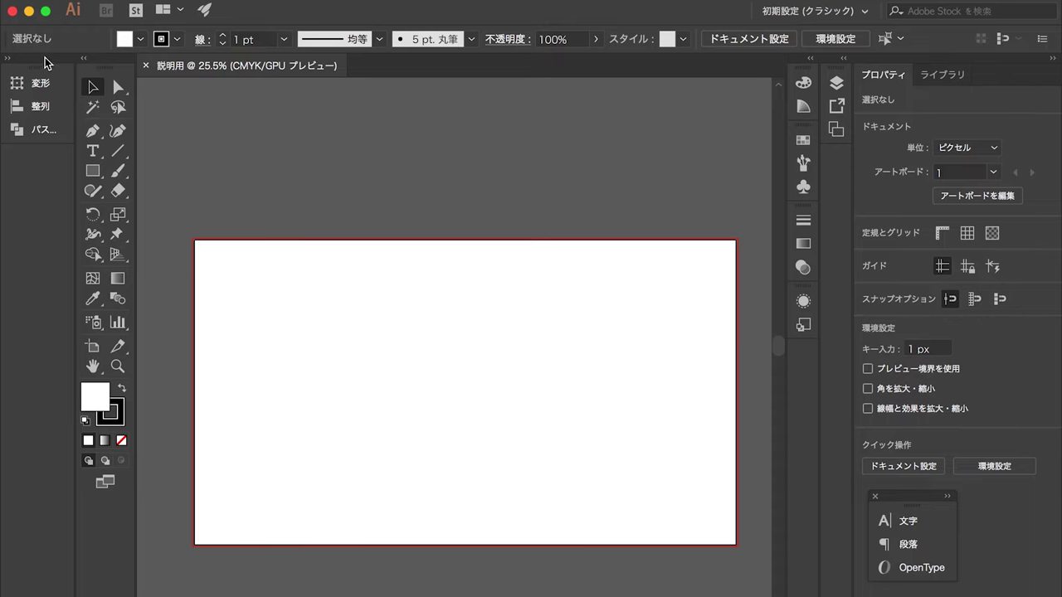
# Float the tools with the Transform, Align and Pathfinder panels near the artboard, showing Align.
pyautogui.moveTo(45, 57); pyautogui.dragTo(335, 88)
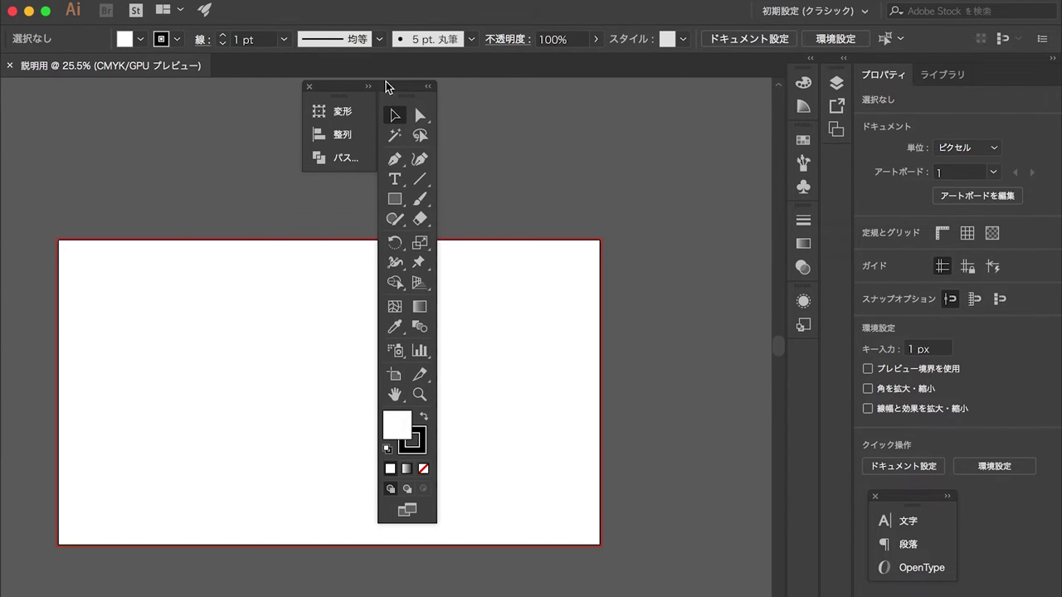
pyautogui.moveTo(393, 90); pyautogui.dragTo(545, 102)
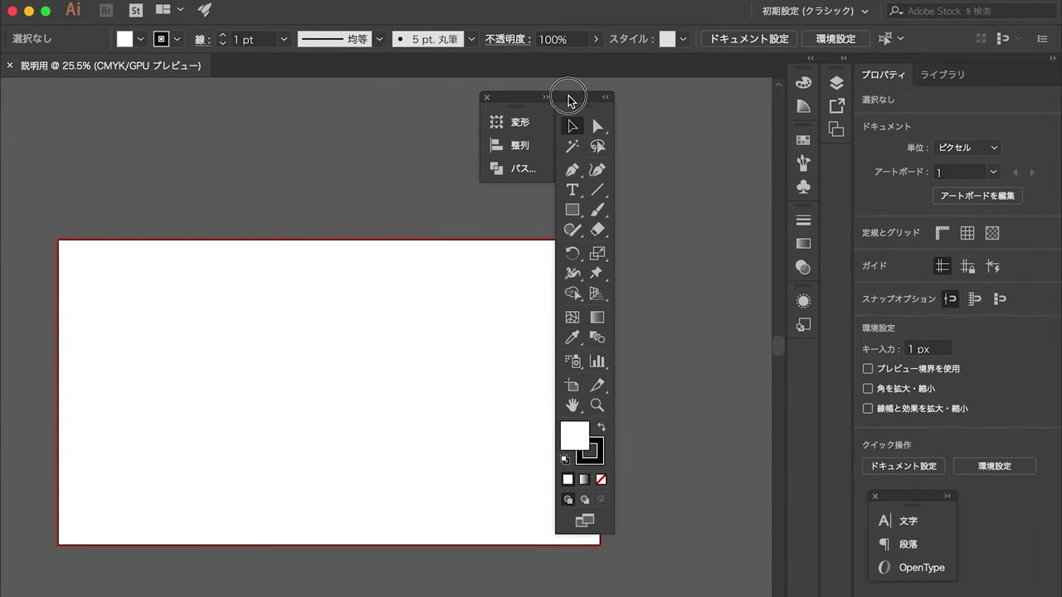
pyautogui.doubleClick(546, 102)
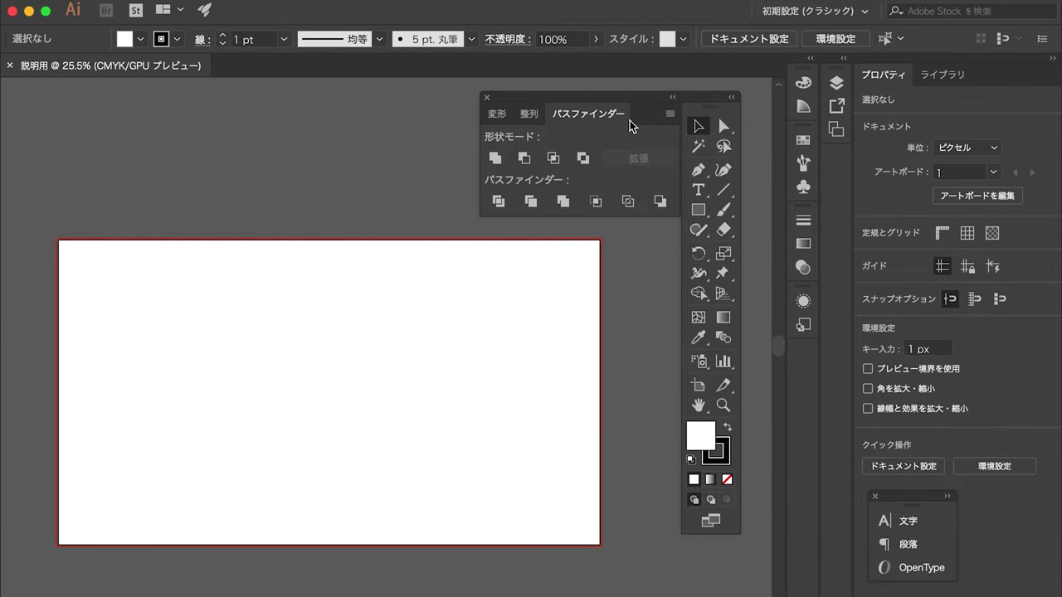
pyautogui.click(496, 114)
pyautogui.click(530, 116)
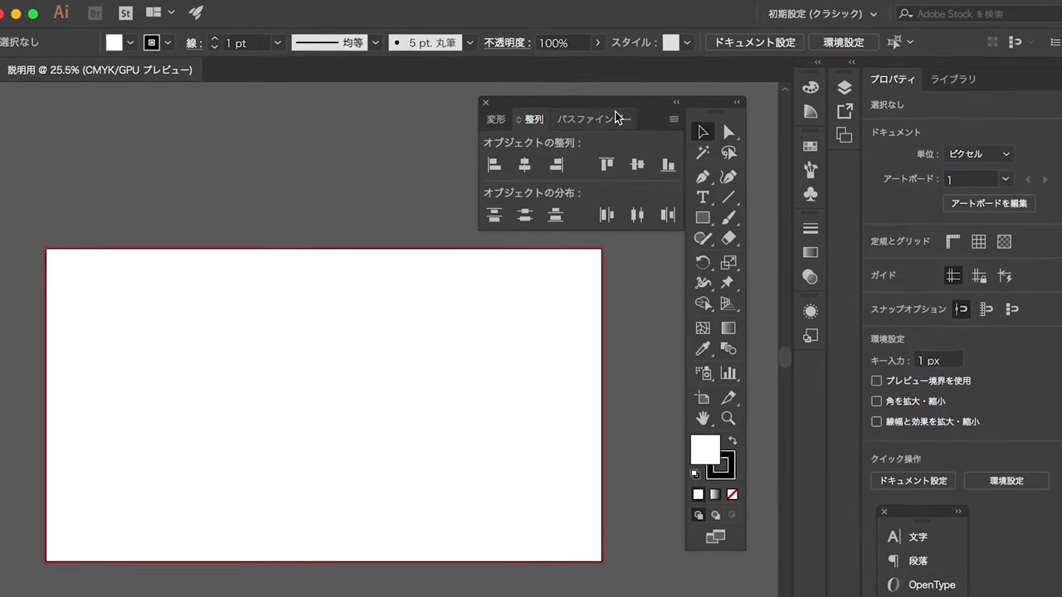
pyautogui.moveTo(612, 162); pyautogui.dragTo(249, 182)
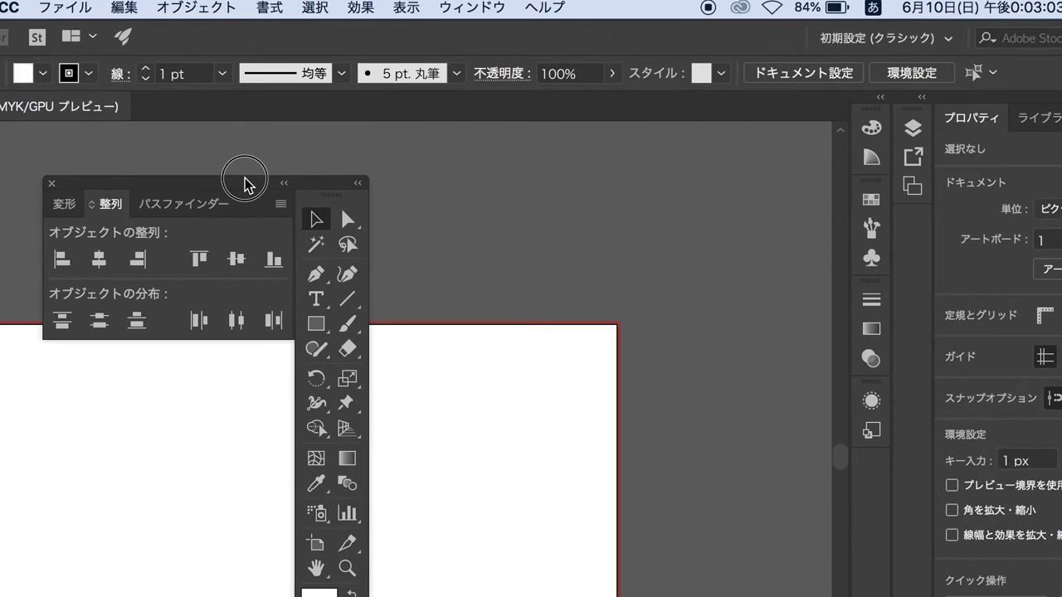
# Show the Brushes panel from the Window menu, then hide it again.
pyautogui.click(486, 8)
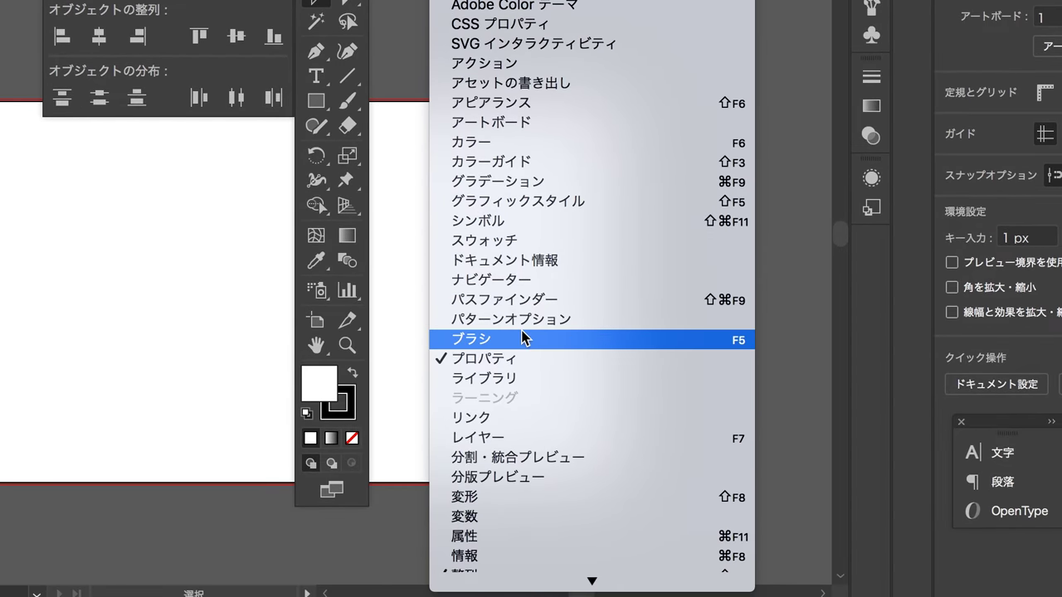
pyautogui.click(522, 335)
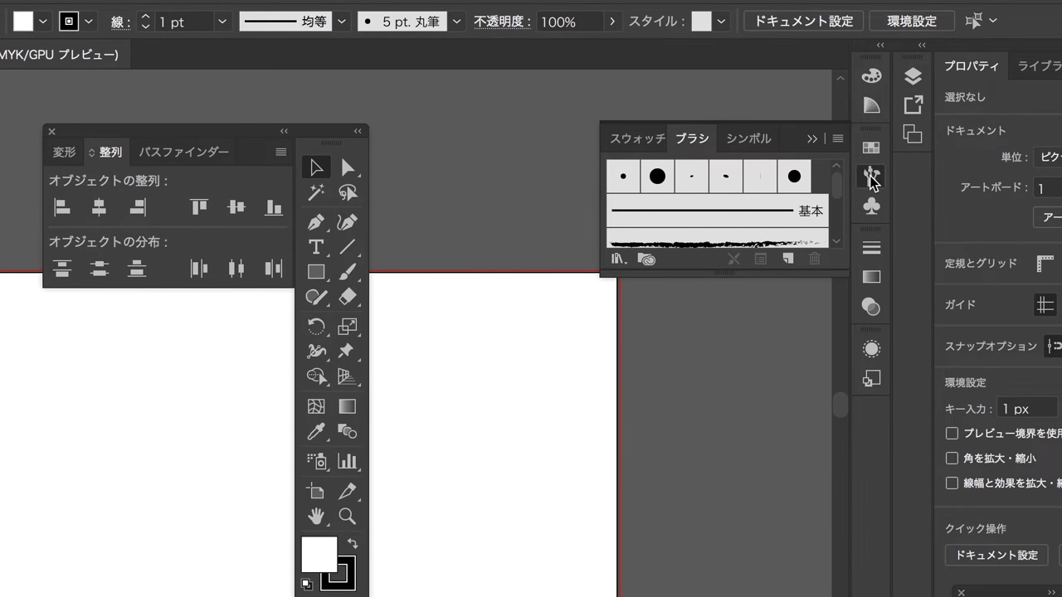
pyautogui.scroll(-3, 777, 207)
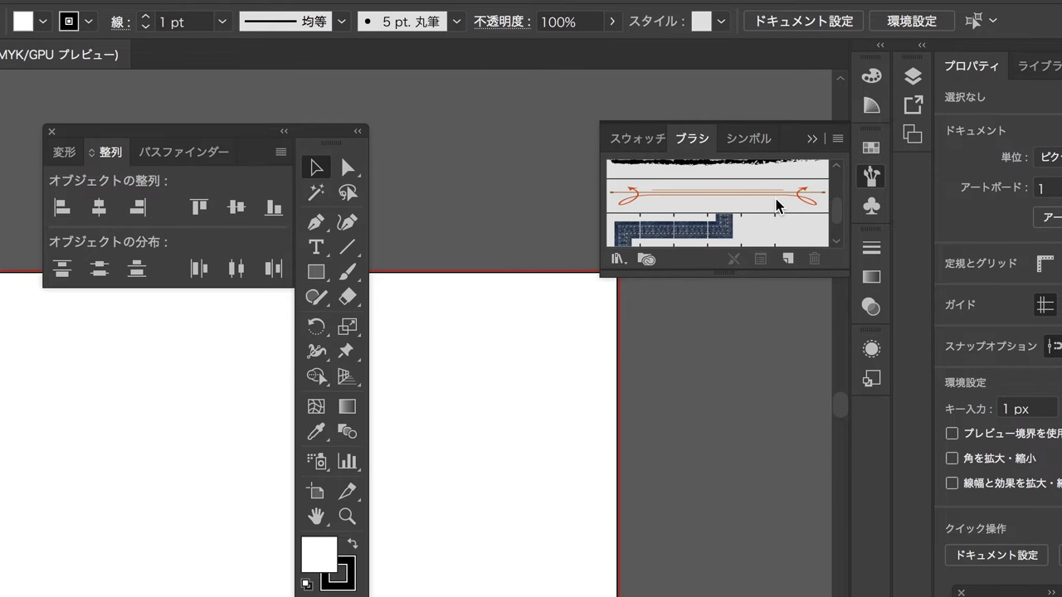
pyautogui.scroll(3, 777, 206)
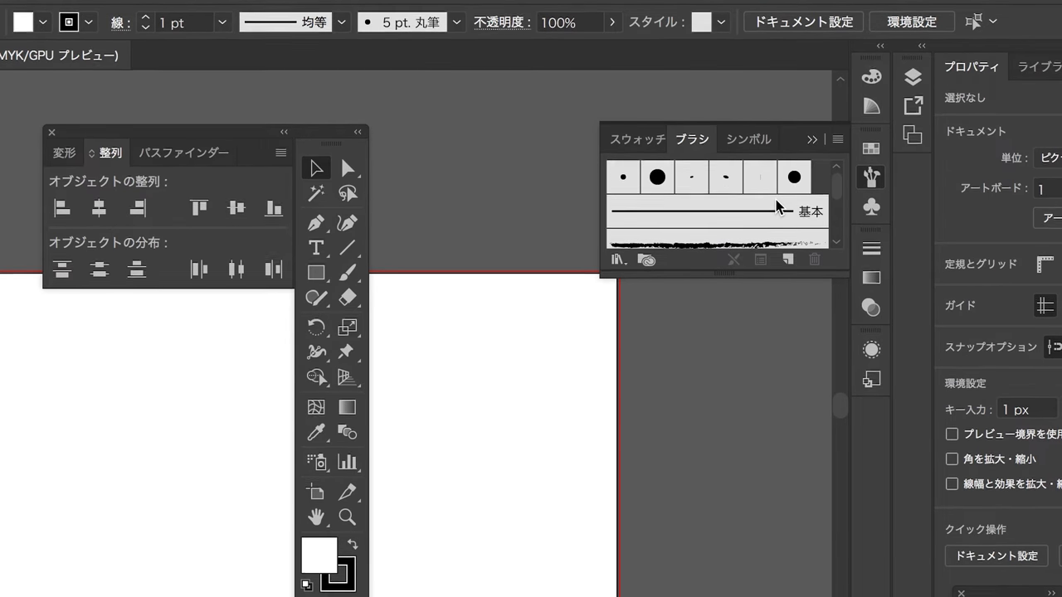
pyautogui.click(486, 7)
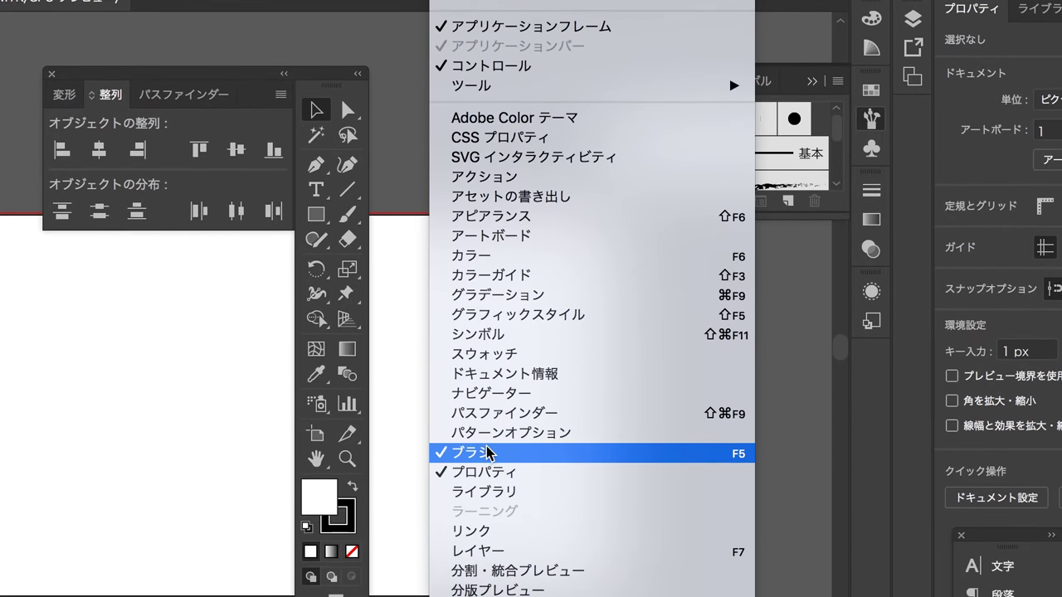
pyautogui.click(488, 454)
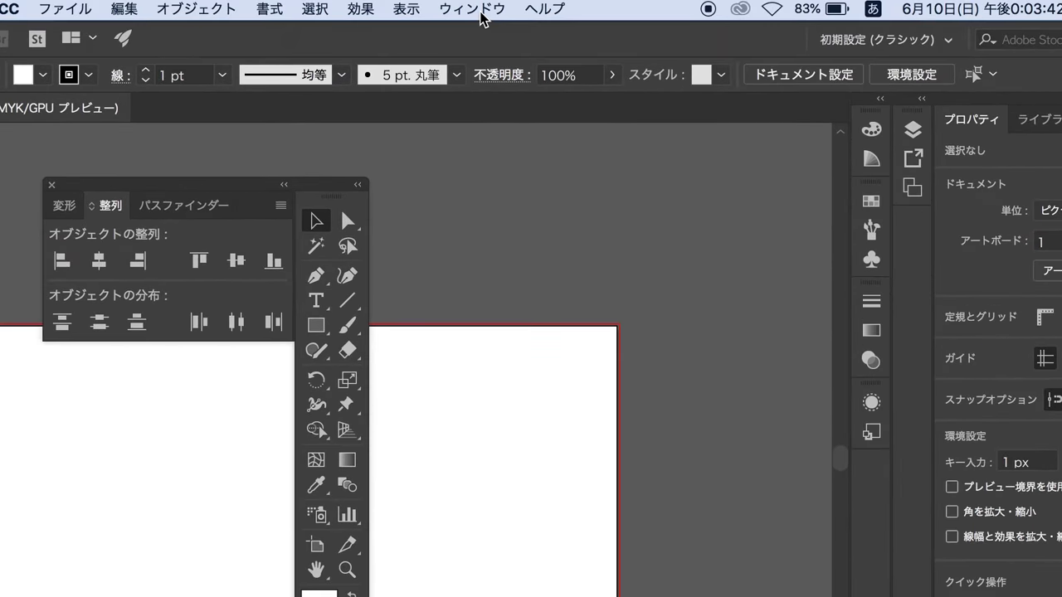
# Reset to the 初期設定 workspace, then switch to the テキスト編集 workspace.
pyautogui.click(481, 10)
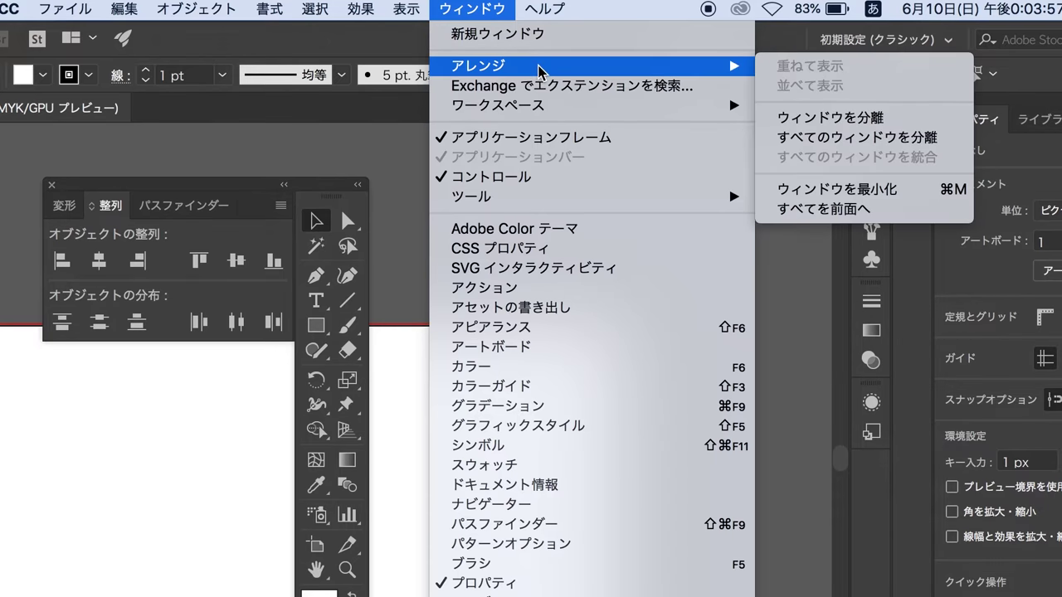
pyautogui.moveTo(496, 105)
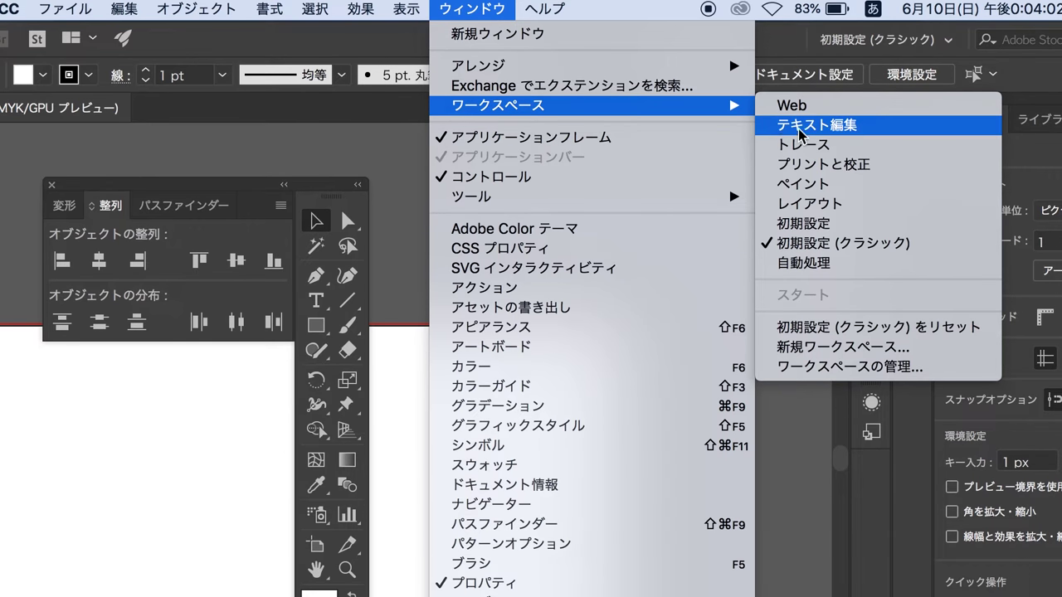
pyautogui.click(817, 223)
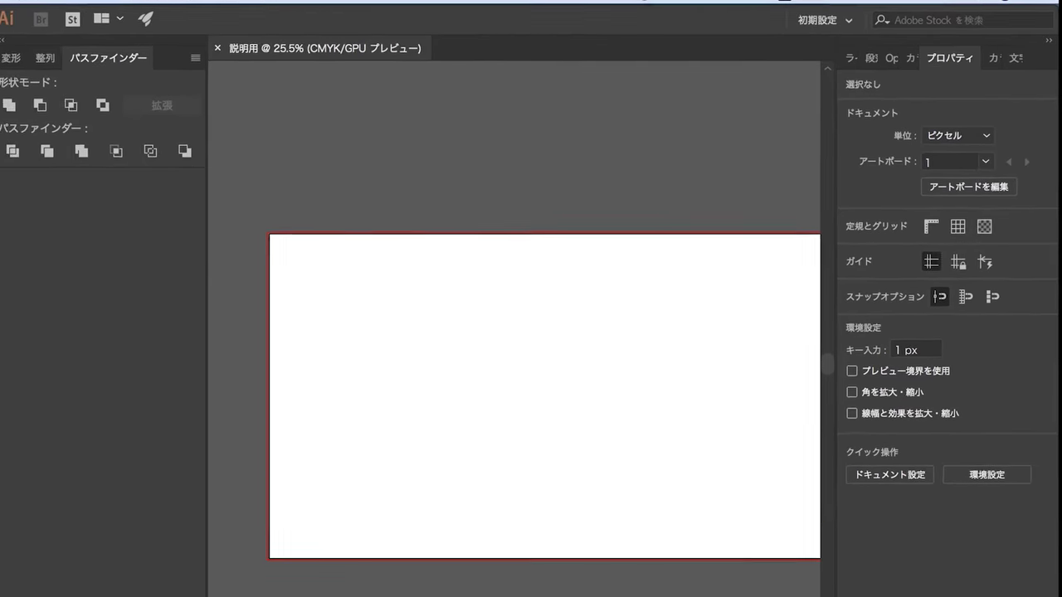
pyautogui.click(328, 8)
pyautogui.moveTo(415, 104)
pyautogui.click(672, 125)
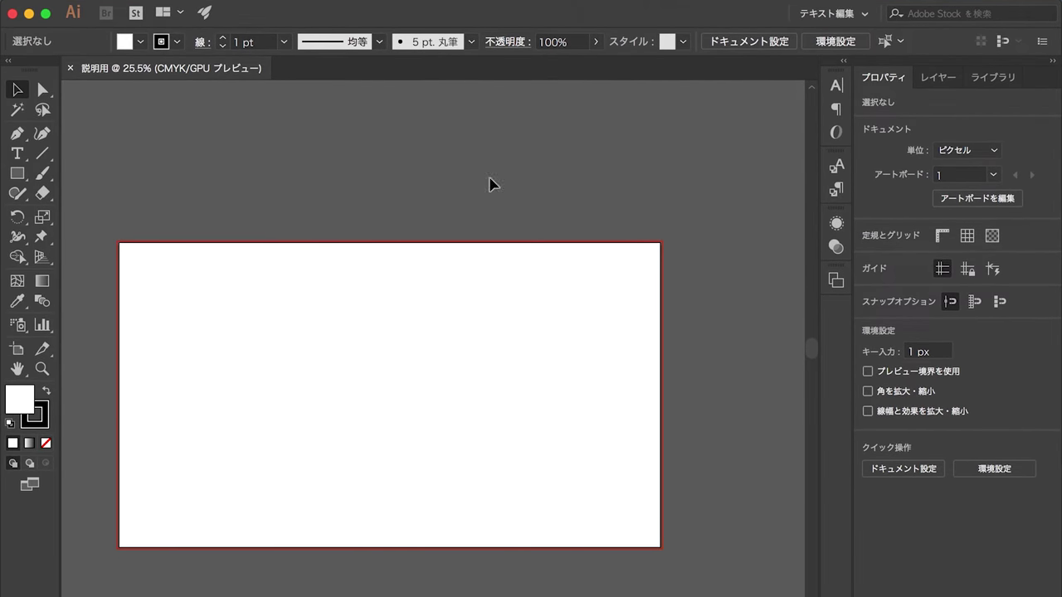
# Place a text point on the artboard and type 女子十二楽坊ってどうなった？ over the placeholder.
pyautogui.click(22, 156)
pyautogui.click(262, 379)
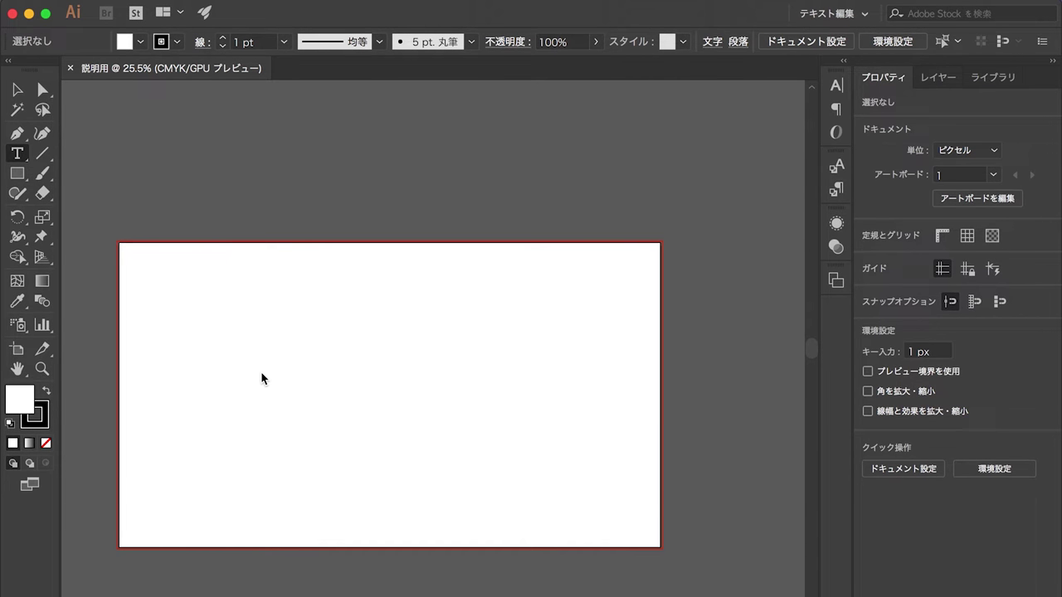
pyautogui.click(262, 375)
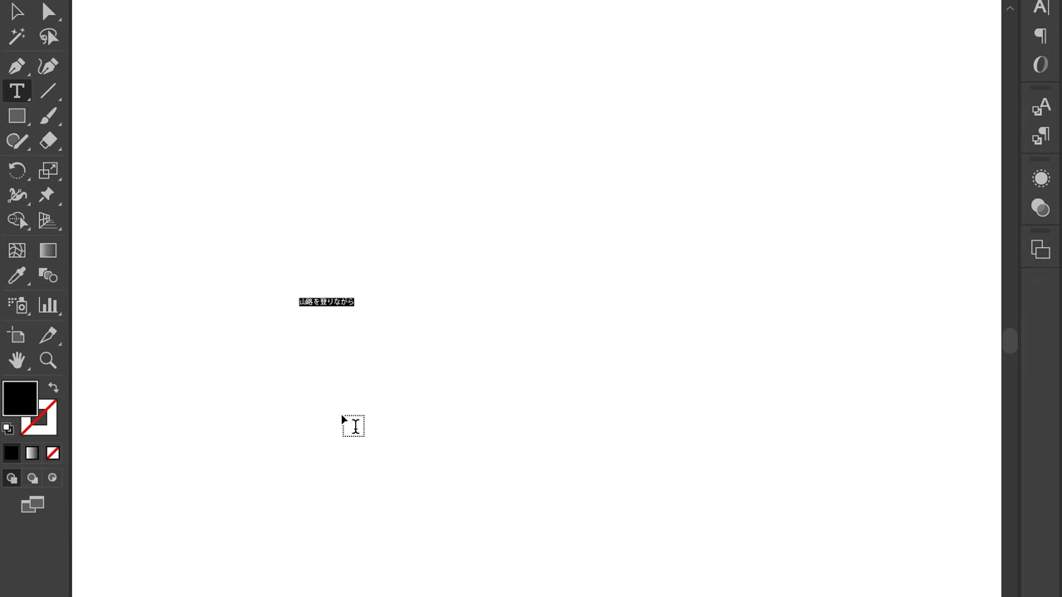
pyautogui.write('女子十二楽坊って')
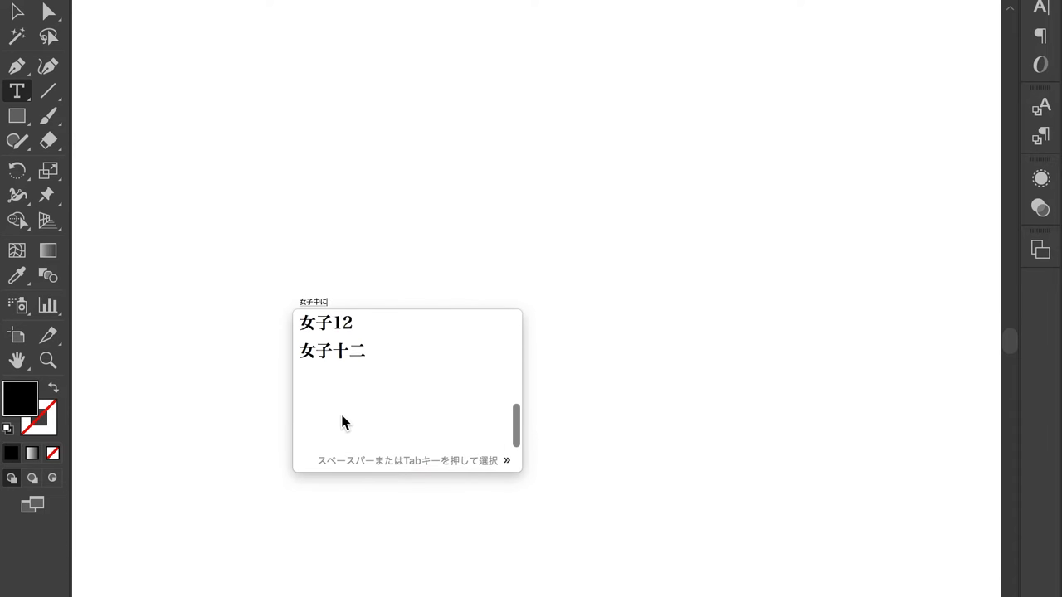
pyautogui.write('どうなった')
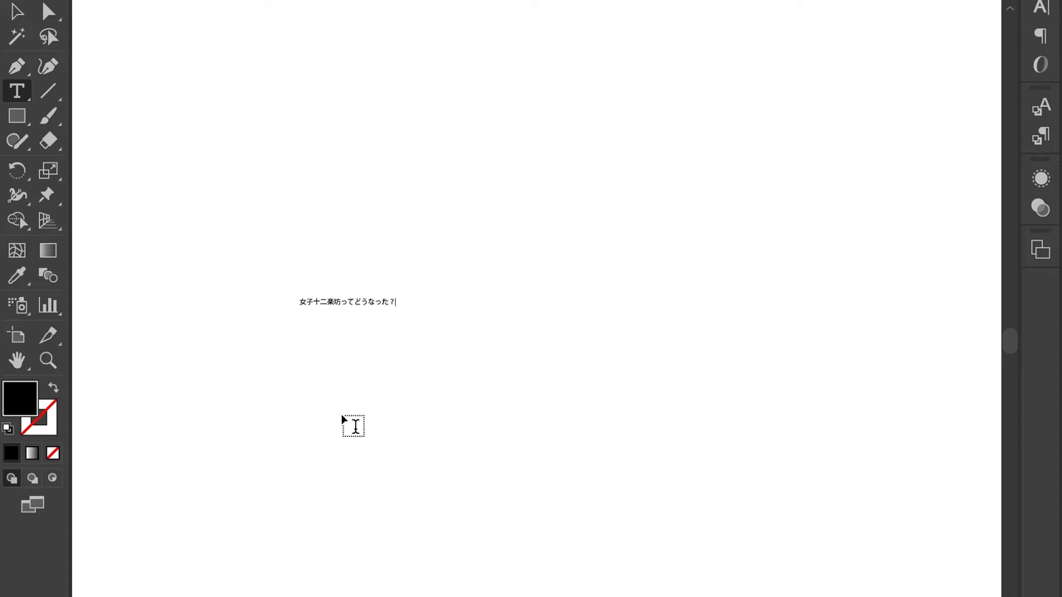
pyautogui.write('？')
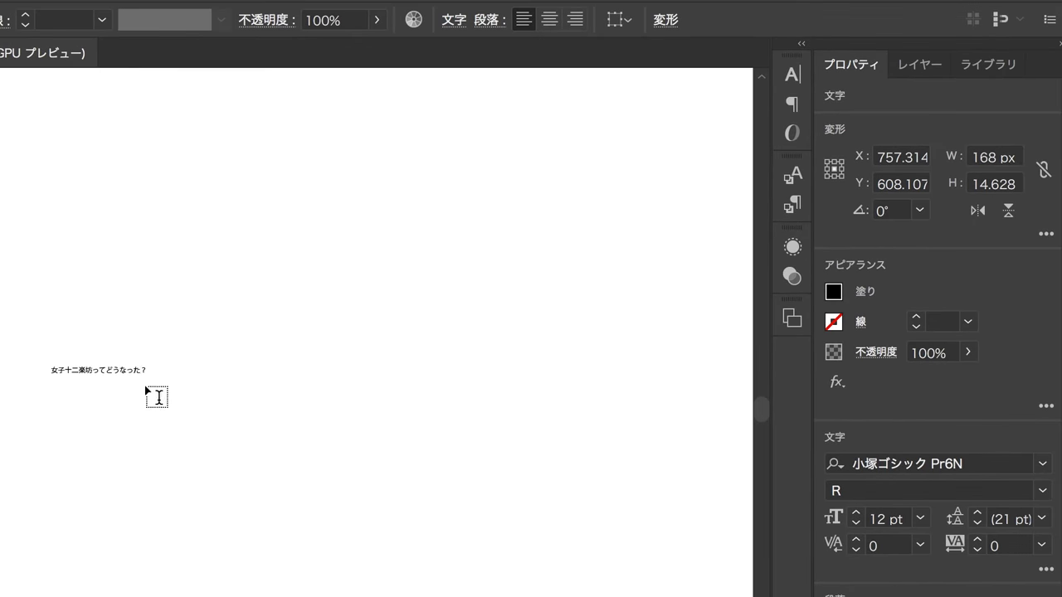
pyautogui.hotkey('ctrl', 'a')
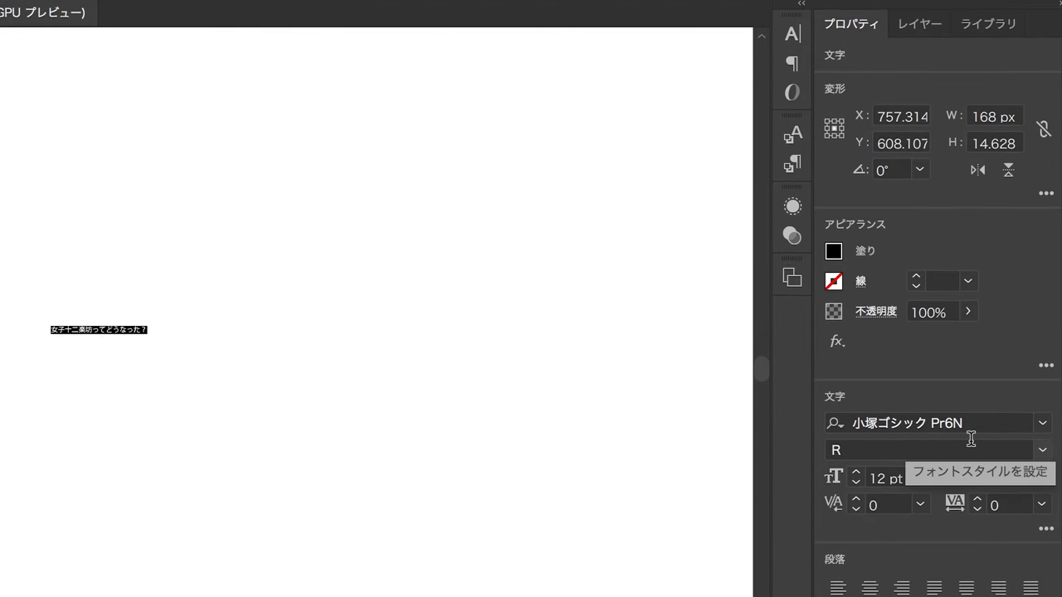
# Set the headline to 72 pt in the 游ゴシック体 ボールド font.
pyautogui.click(855, 429)
pyautogui.click(856, 429)
pyautogui.click(855, 429)
pyautogui.click(855, 429)
pyautogui.click(855, 429)
pyautogui.click(855, 429)
pyautogui.click(921, 435)
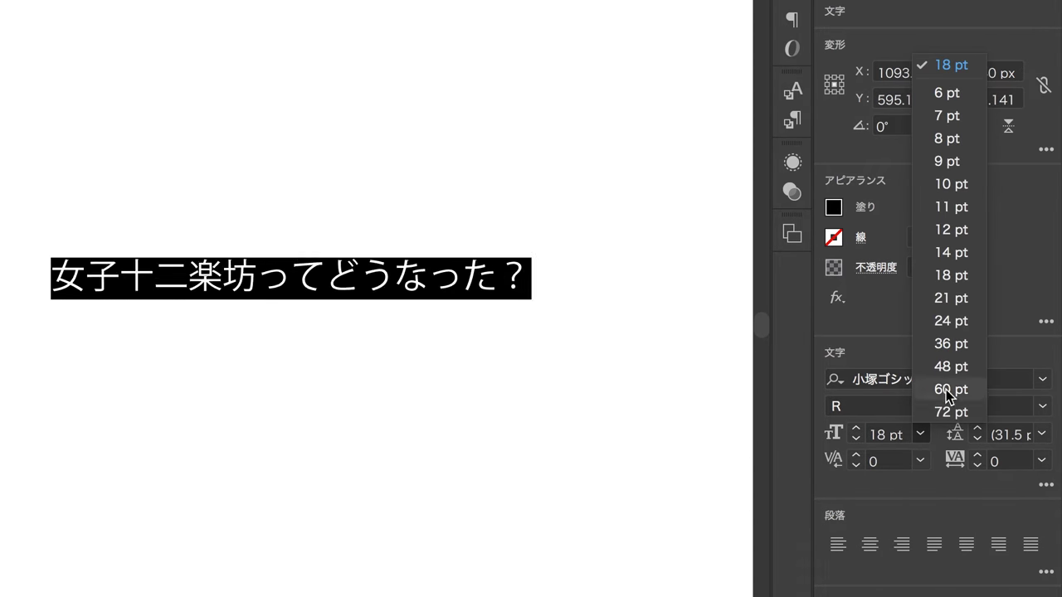
pyautogui.click(950, 408)
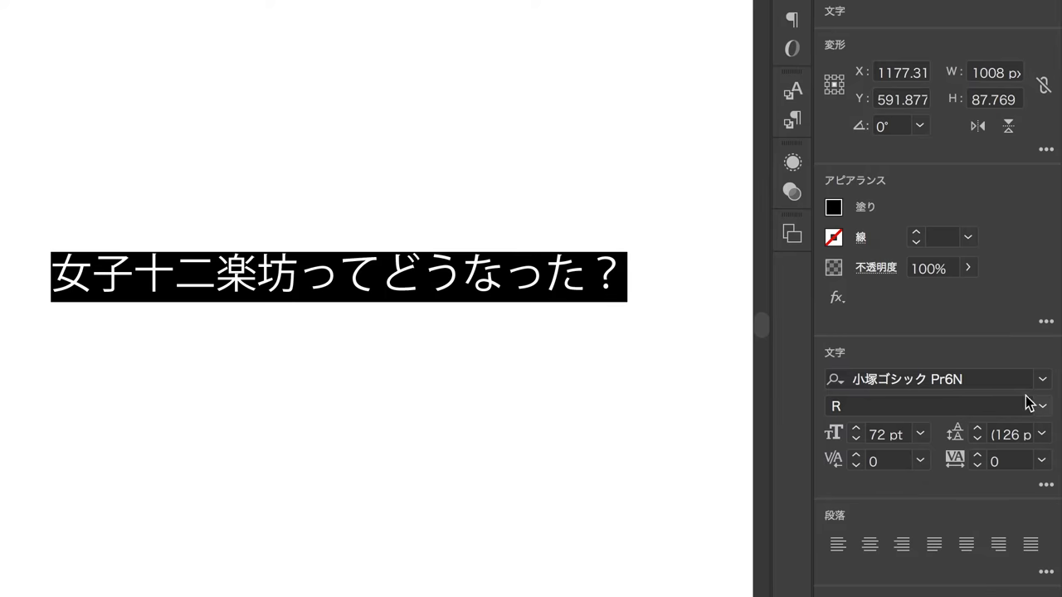
pyautogui.click(1041, 381)
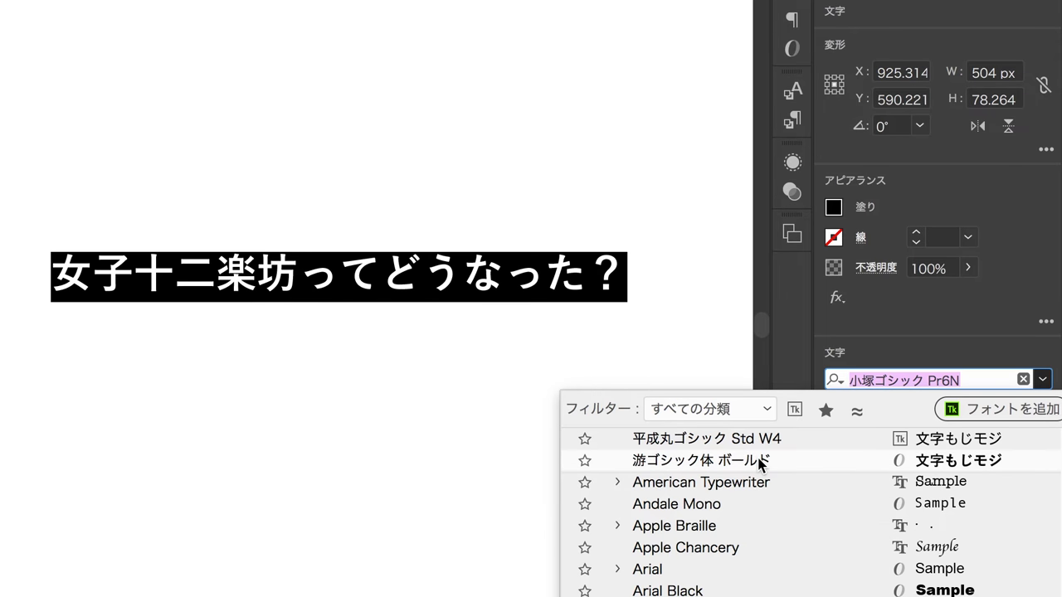
pyautogui.click(761, 460)
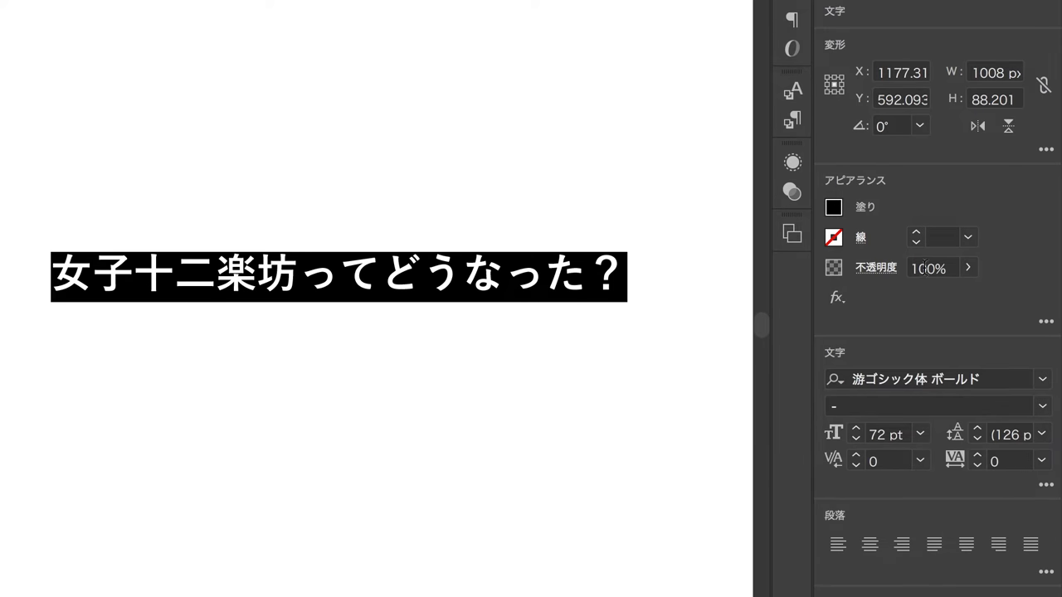
# Fill the headline text with red and deselect it to check the colour.
pyautogui.click(833, 207)
pyautogui.click(766, 279)
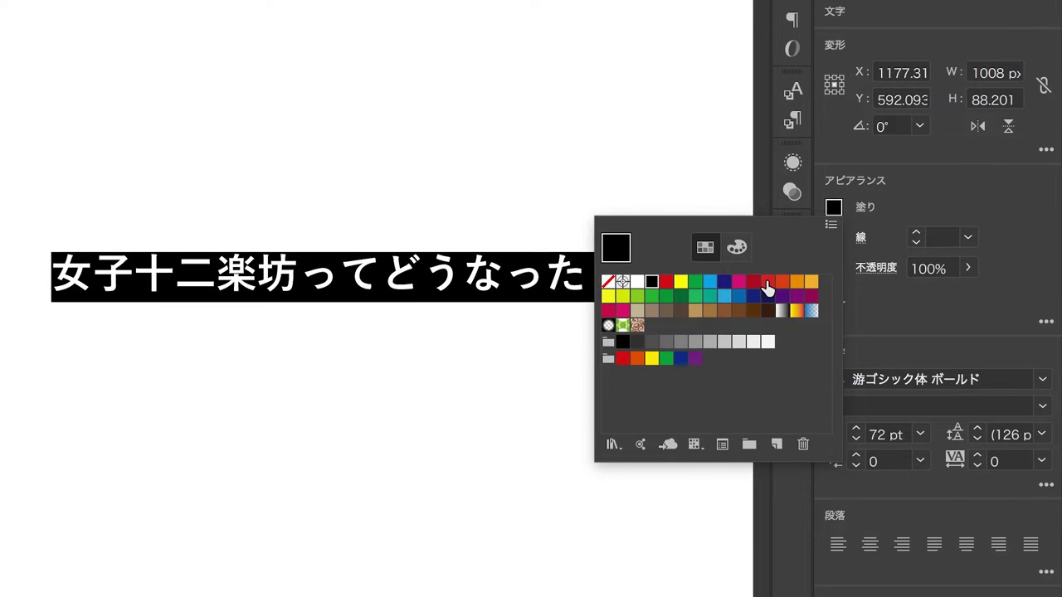
pyautogui.press('Escape')
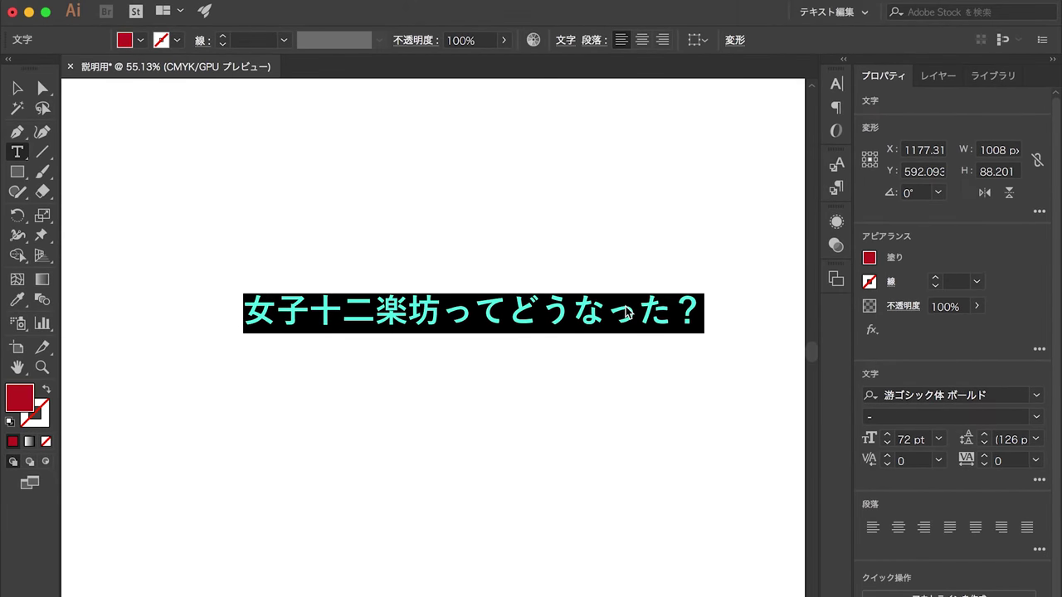
pyautogui.press('Escape')
pyautogui.moveTo(704, 298); pyautogui.dragTo(741, 266)
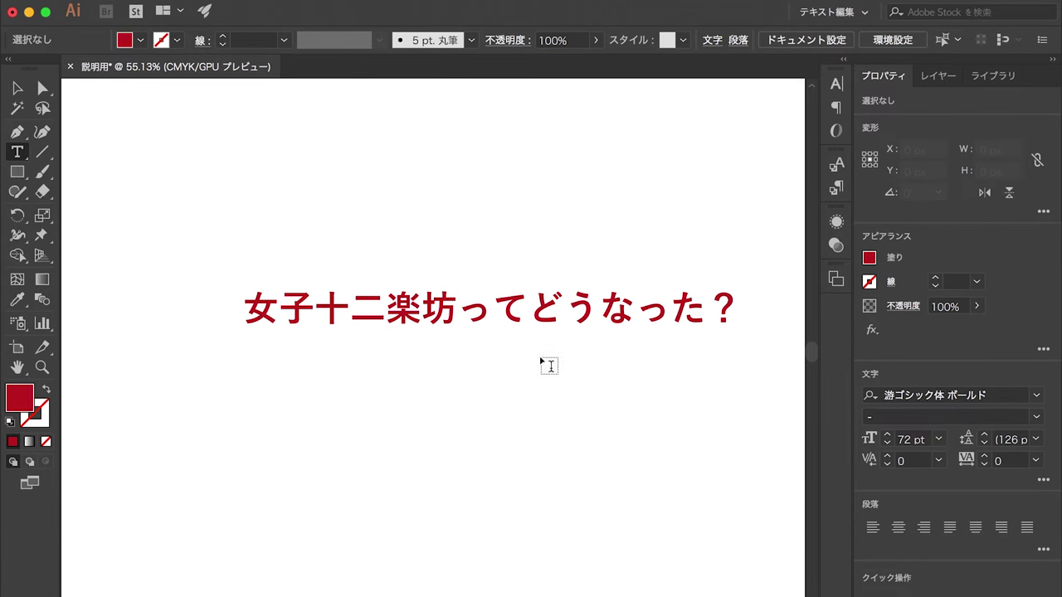
# Float the Tools panel and switch to Full Screen Mode with all panels hidden.
pyautogui.moveTo(25, 63); pyautogui.dragTo(168, 82)
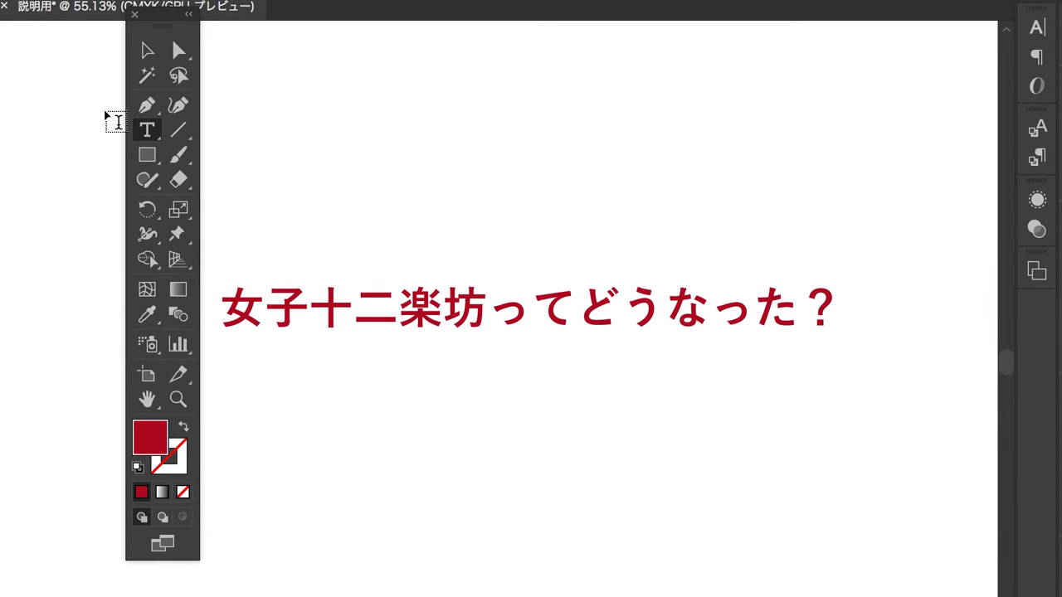
pyautogui.moveTo(130, 22); pyautogui.dragTo(80, 0)
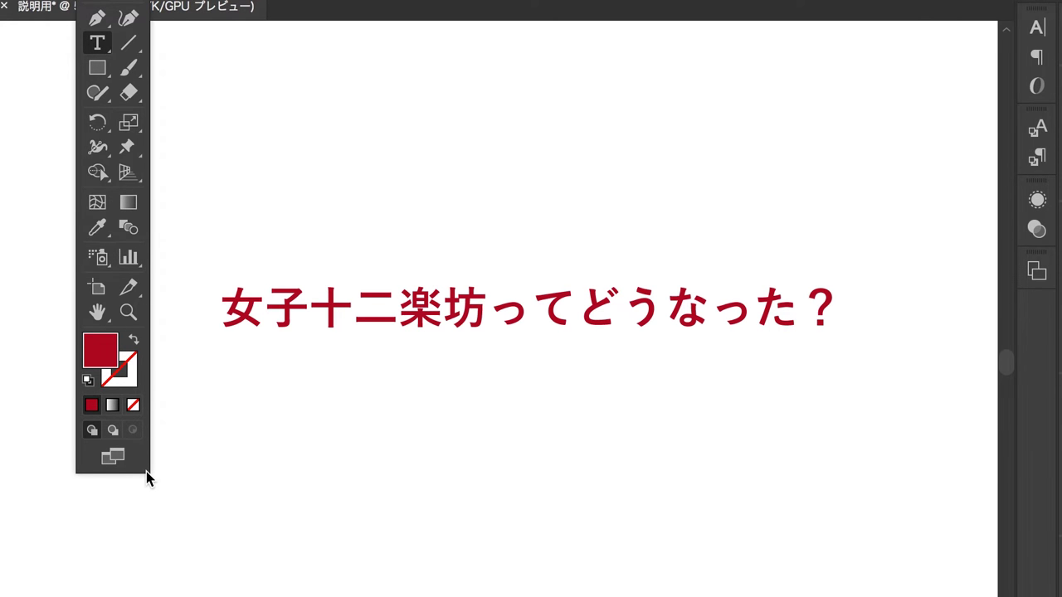
pyautogui.click(119, 457)
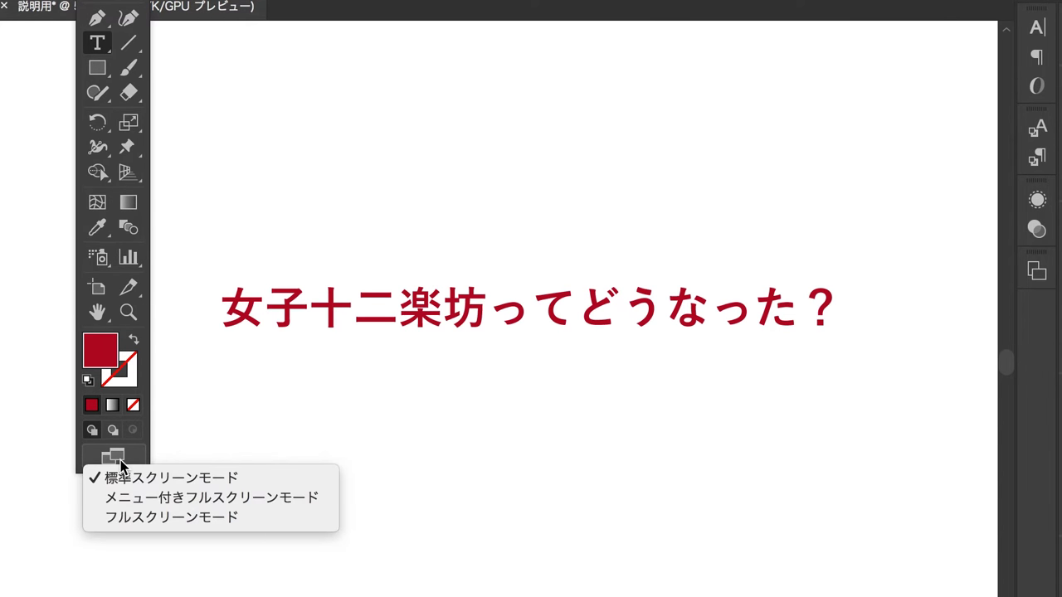
pyautogui.click(145, 496)
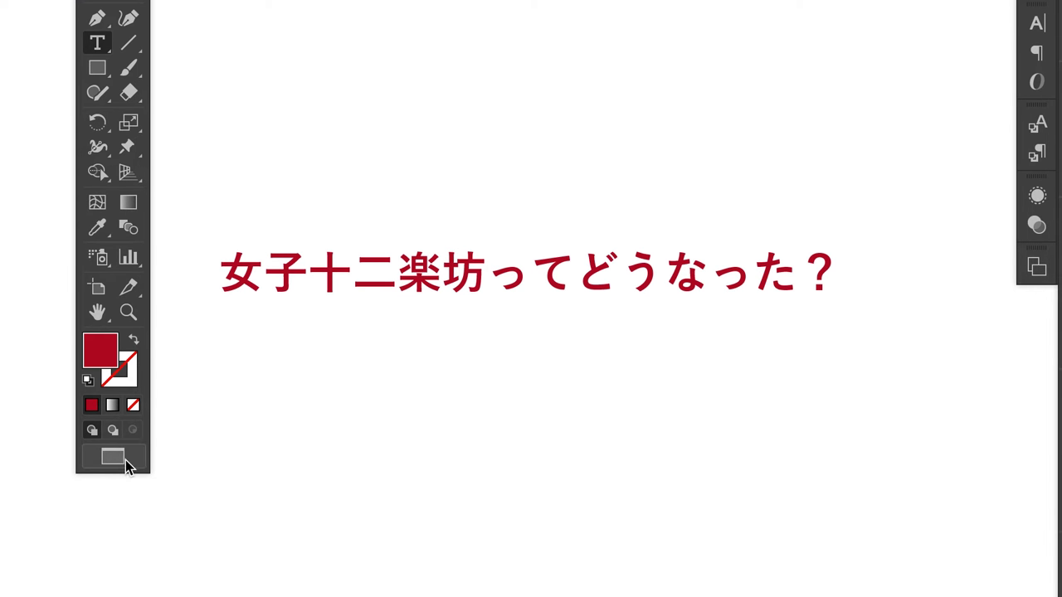
pyautogui.click(117, 462)
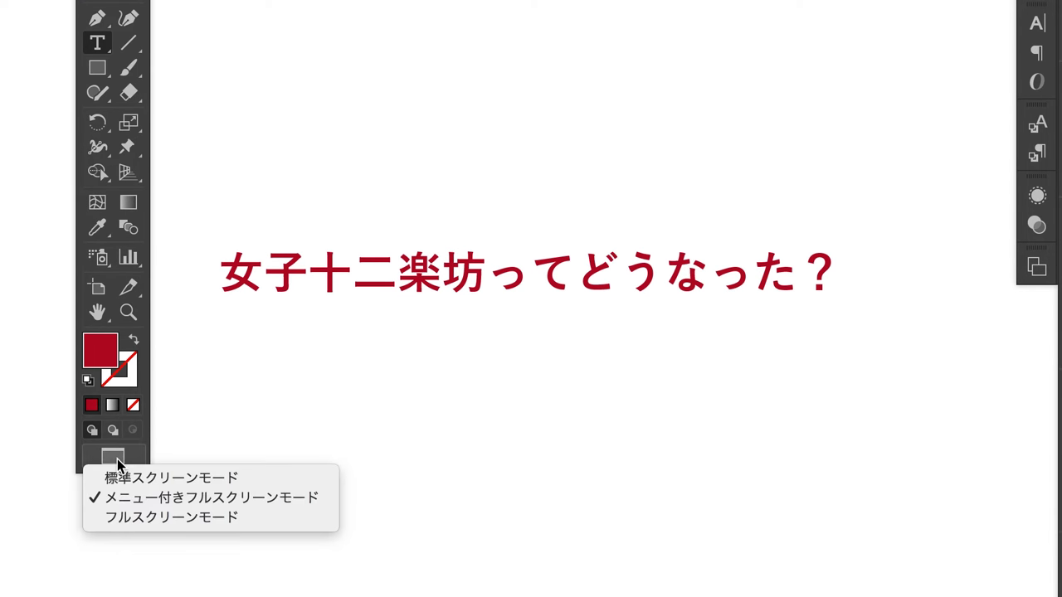
pyautogui.click(138, 518)
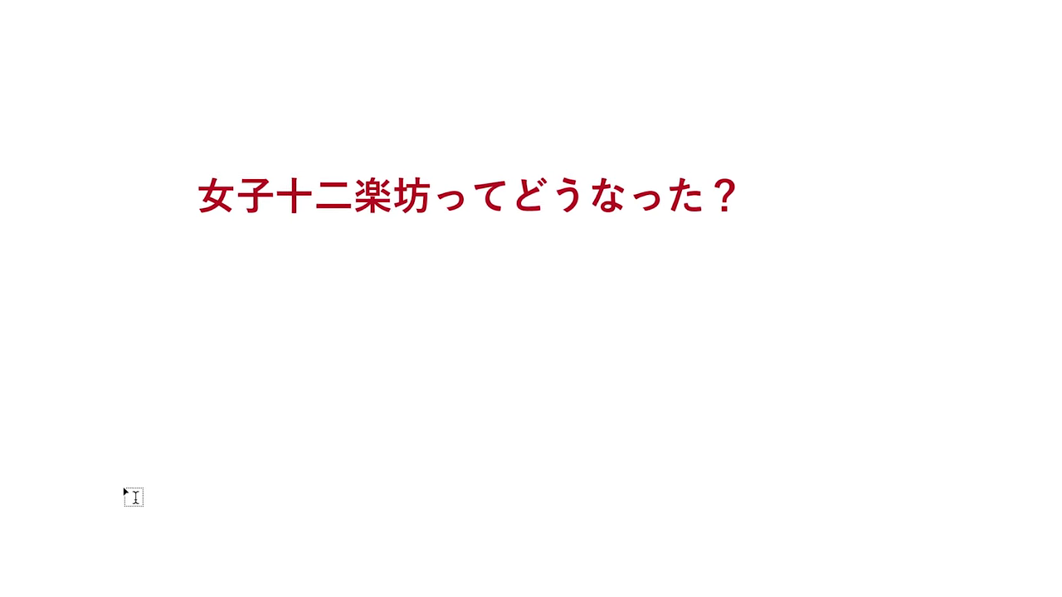
# Fit the artboard in the window and move the red headline lower on it.
pyautogui.hotkey('ctrl', '0')
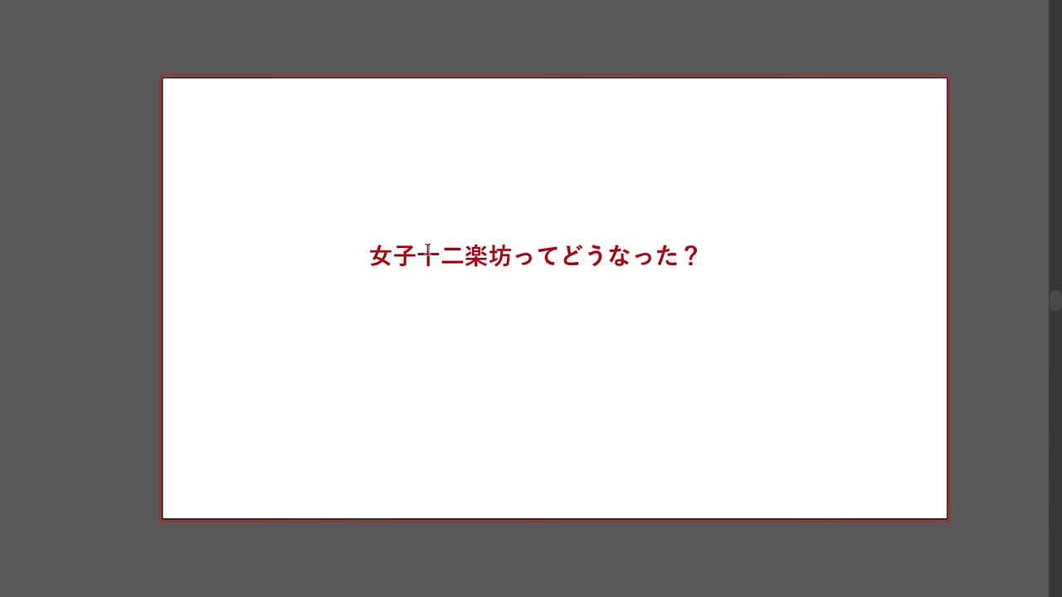
pyautogui.scroll(2, 250, 271)
pyautogui.hscroll(2, 427, 258)
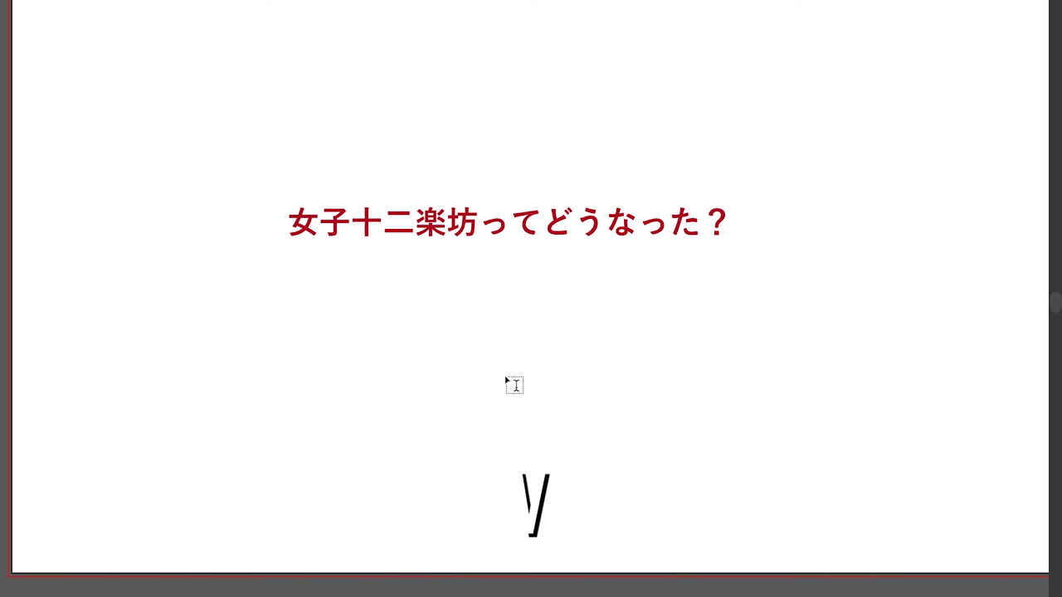
pyautogui.moveTo(528, 230); pyautogui.dragTo(514, 306)
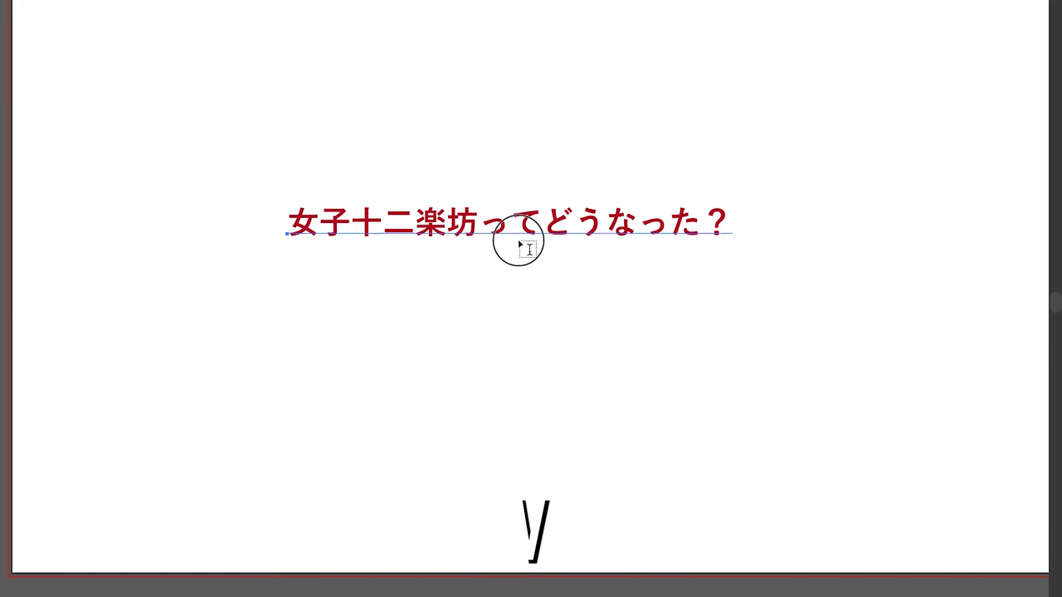
pyautogui.click(488, 202)
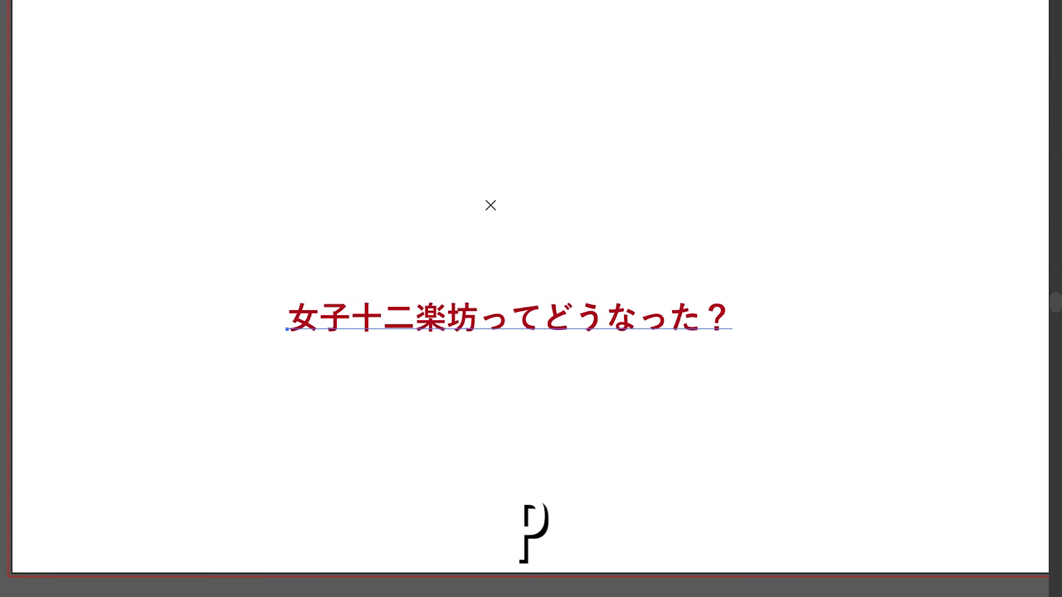
# Draw a red three-cornered triangle above the headline and a freehand spiral stroke to its right.
pyautogui.press('\\')
pyautogui.moveTo(383, 128); pyautogui.dragTo(659, 182)
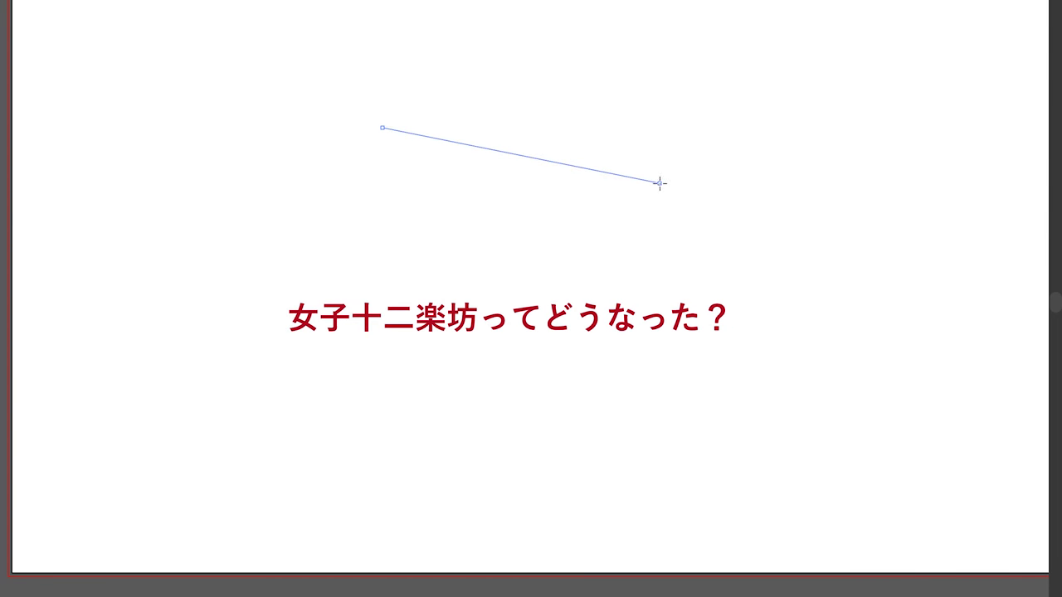
pyautogui.click(649, 39)
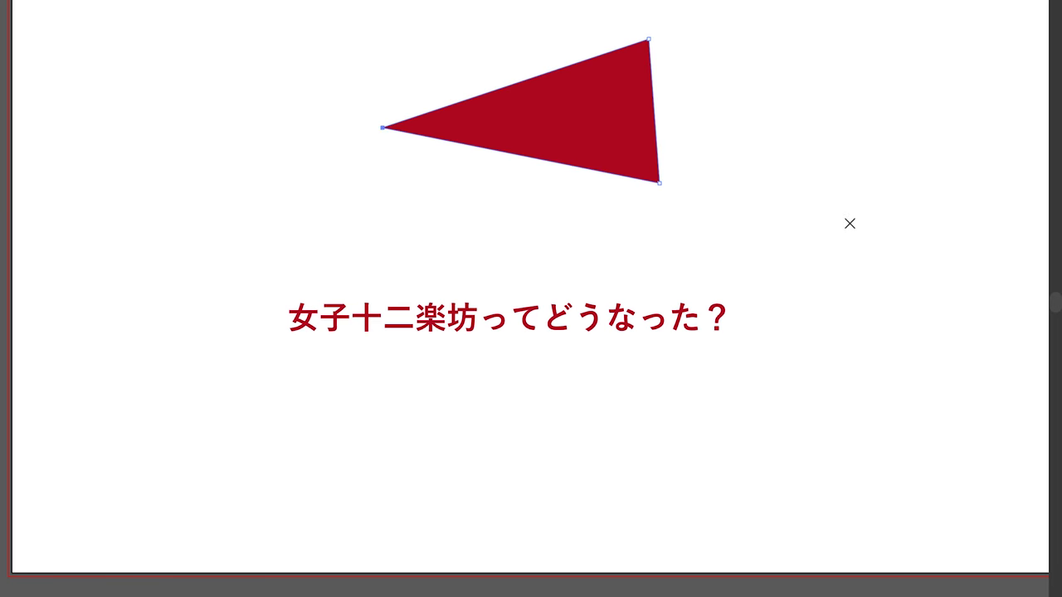
pyautogui.moveTo(849, 283)
pyautogui.mouseDown()
pyautogui.moveTo(794, 308)
pyautogui.moveTo(713, 291)
pyautogui.moveTo(947, 424)
pyautogui.mouseUp()
pyautogui.moveTo(874, 481); pyautogui.dragTo(890, 467)
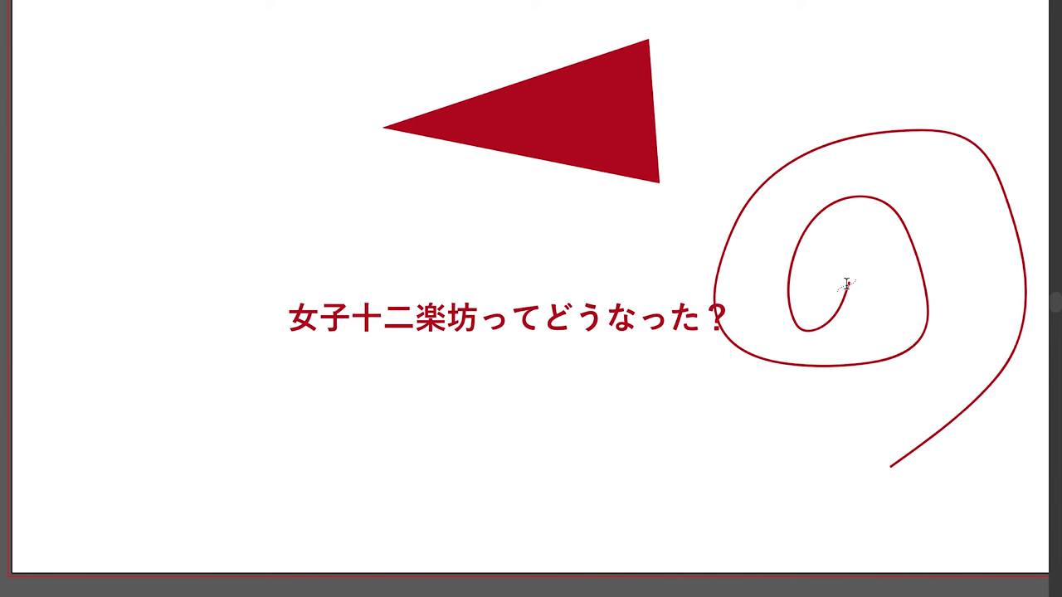
# Type Japanese text along the spiral path and commit it.
pyautogui.click(848, 282)
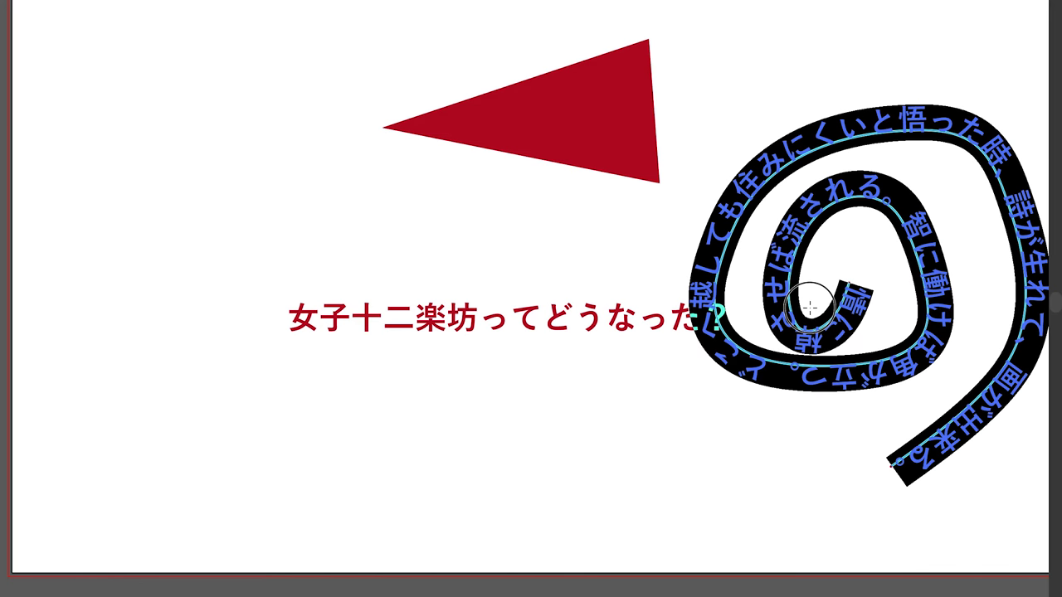
pyautogui.write('チャチャチャちゃた矢田y多y茶々yたyたyちゃちゃたytちゃytyたyちゃytyt')
pyautogui.press('space')
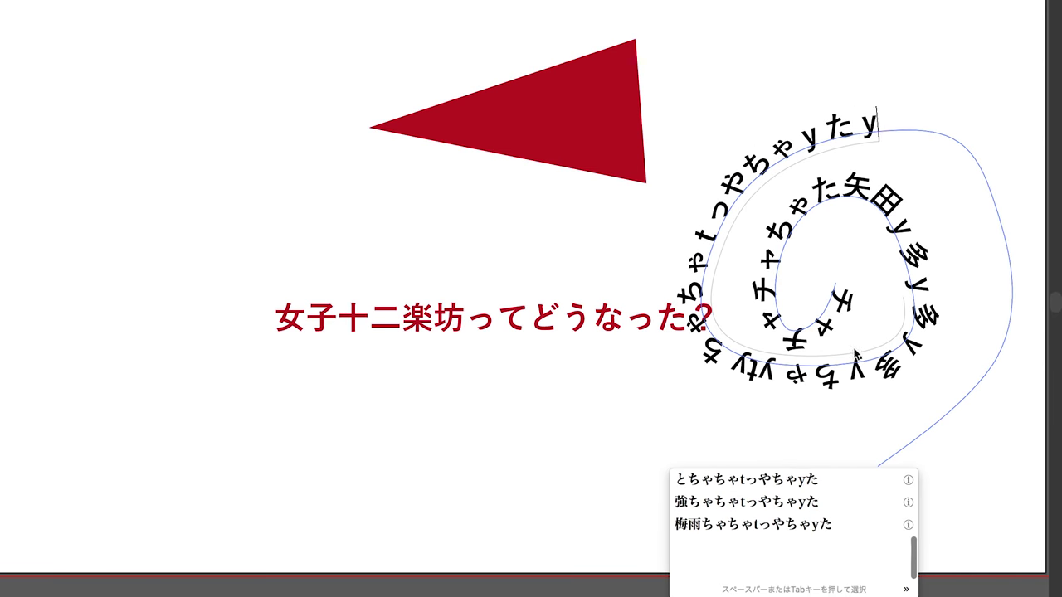
pyautogui.press('Return')
# Fit the artboard and leave full-screen mode so the panels reappear.
pyautogui.press('Escape')
pyautogui.hotkey('ctrl', '0')
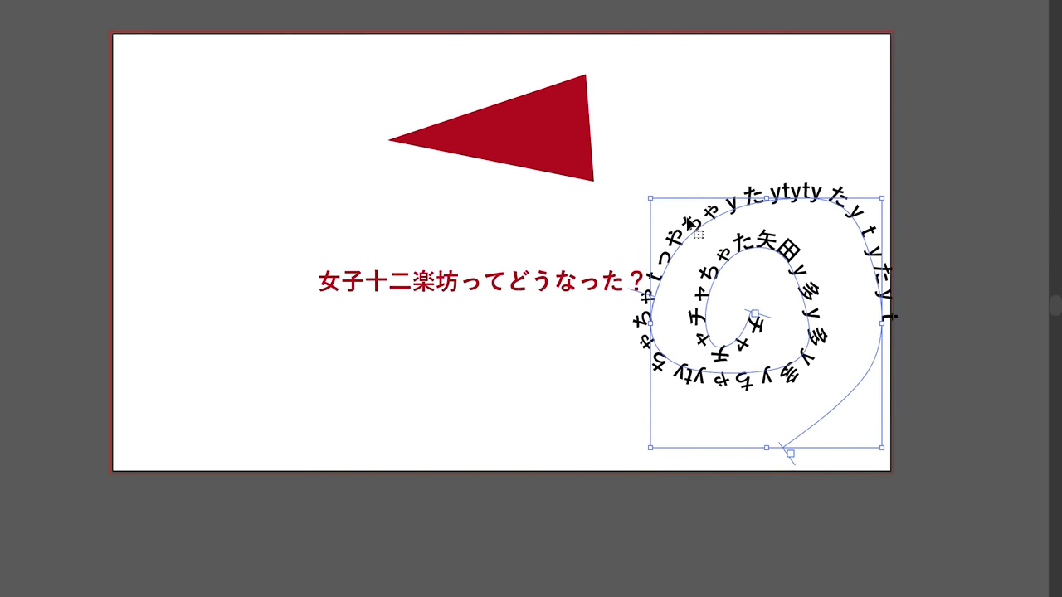
pyautogui.press('f')
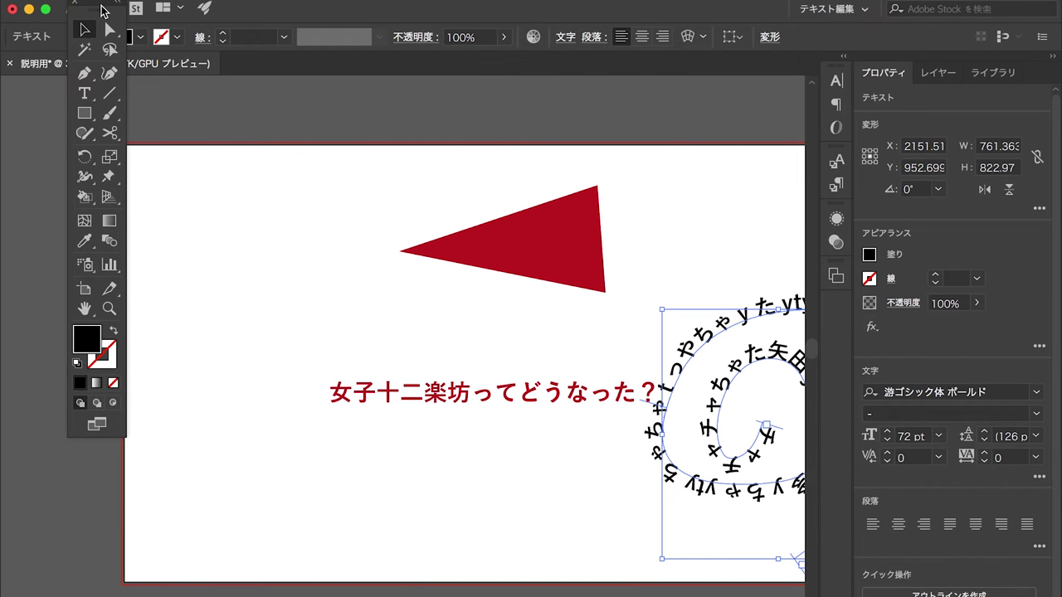
# Dock the floating Tools panel at the left edge and show the Layers panel with レイヤー 1.
pyautogui.keyDown('alt'); pyautogui.scroll(-1, 387, 262); pyautogui.keyUp('alt')
pyautogui.keyDown('alt'); pyautogui.scroll(-2, 387, 262); pyautogui.keyUp('alt')
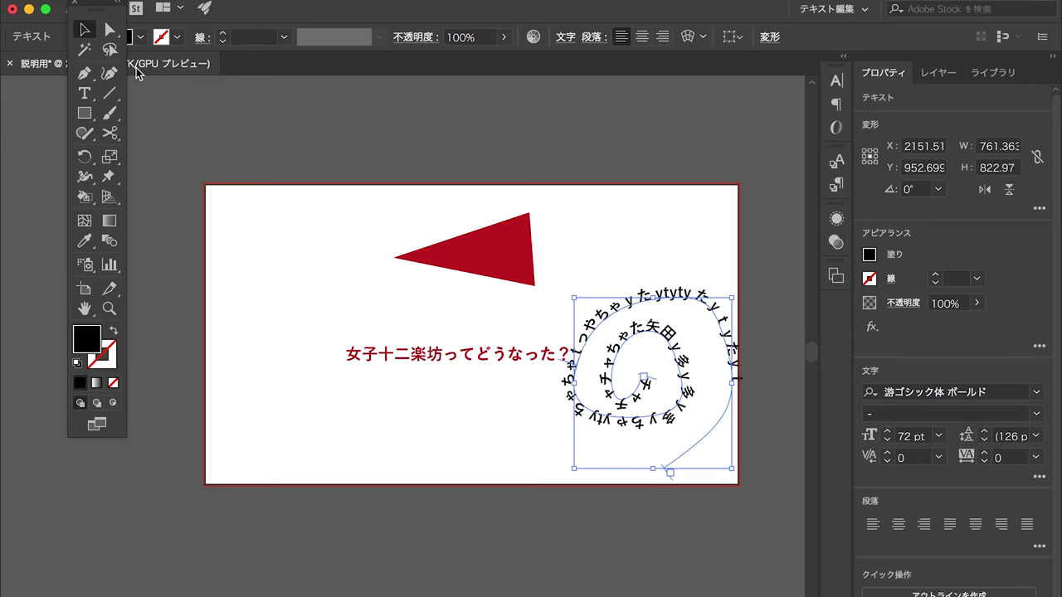
pyautogui.moveTo(92, 4); pyautogui.dragTo(36, 97)
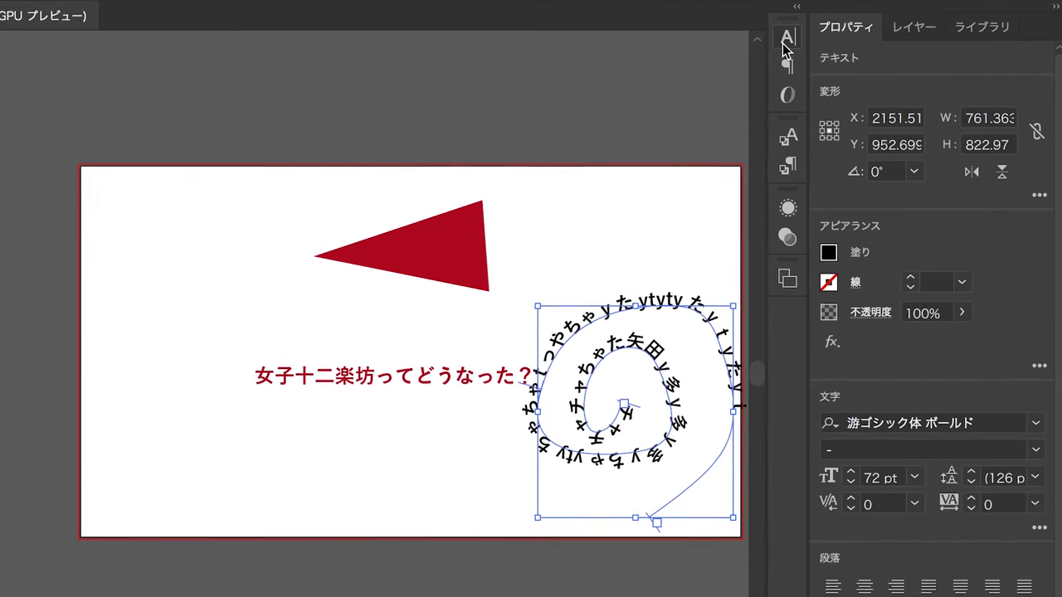
pyautogui.click(913, 26)
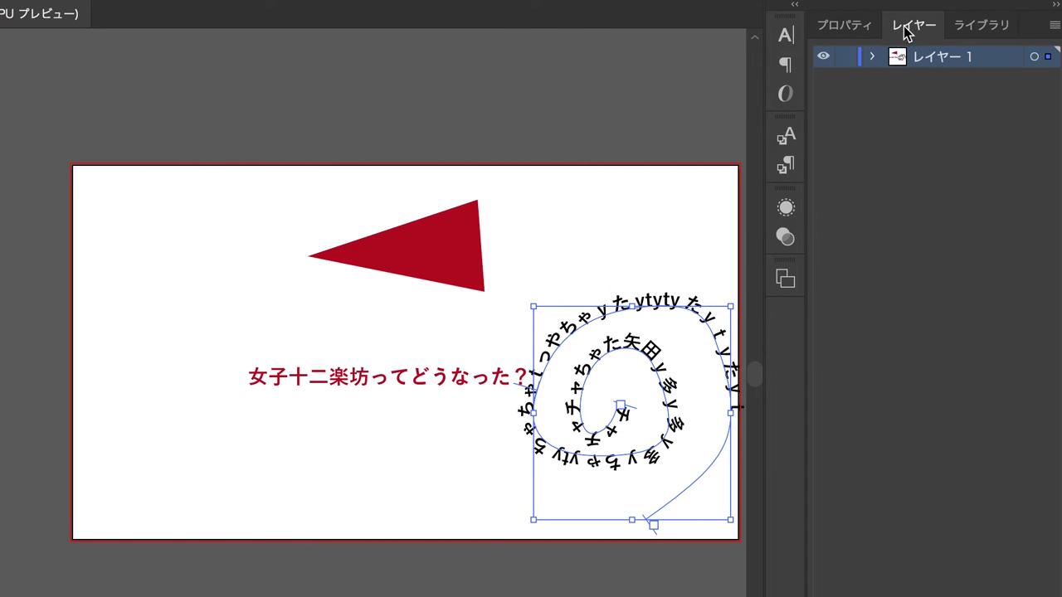
# Dock the Layers panel as its own narrow column at the left edge.
pyautogui.moveTo(907, 32)
pyautogui.mouseDown()
pyautogui.moveTo(246, 277)
pyautogui.moveTo(4, 452)
pyautogui.mouseUp()
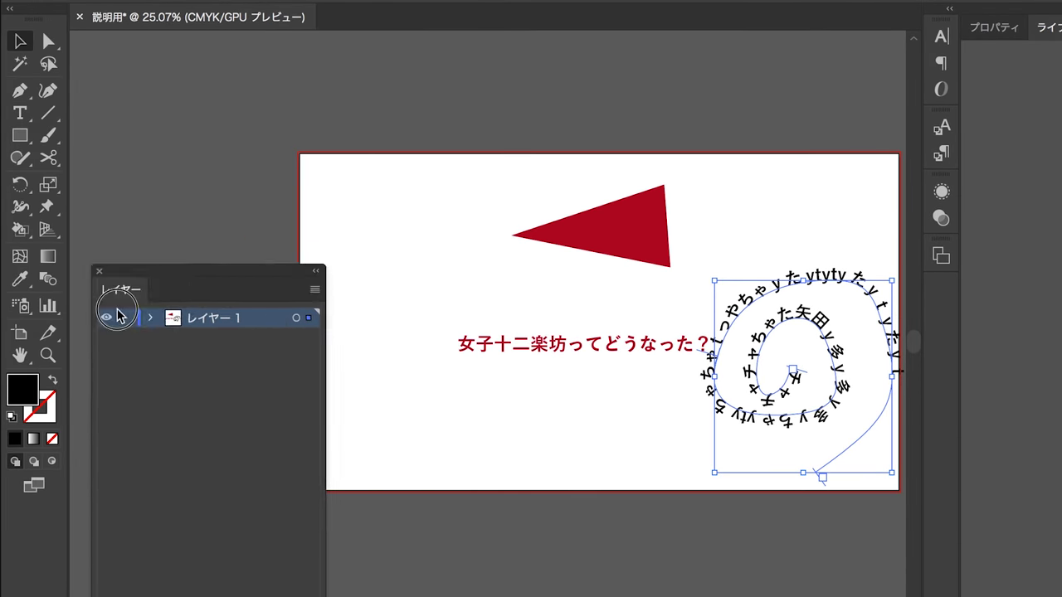
pyautogui.moveTo(4, 452); pyautogui.dragTo(4, 446)
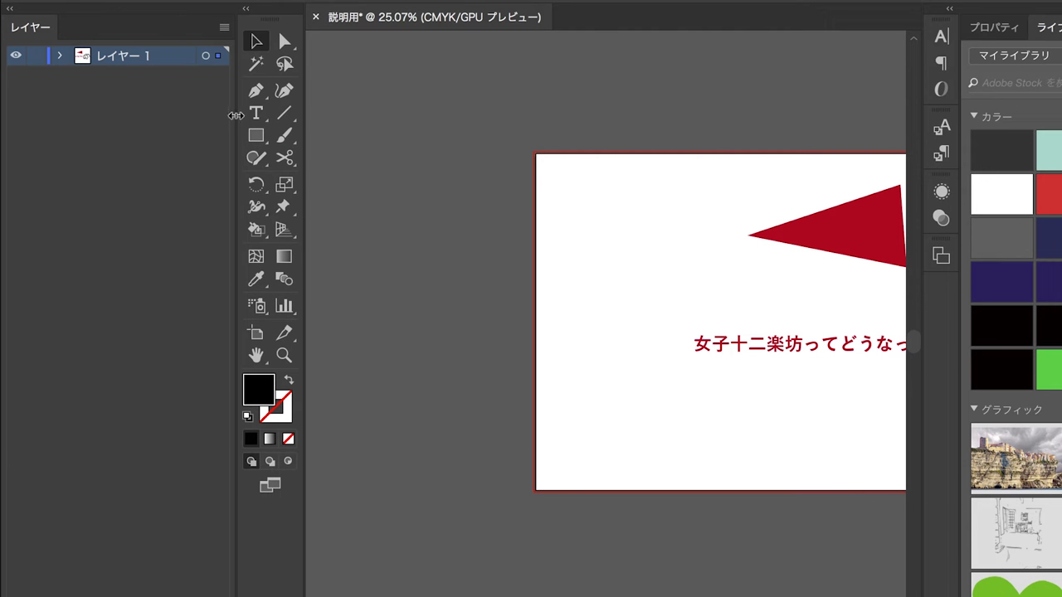
pyautogui.moveTo(236, 115); pyautogui.dragTo(190, 130)
# Close the Libraries panel, leaving Properties alone in the right dock.
pyautogui.click(1014, 29)
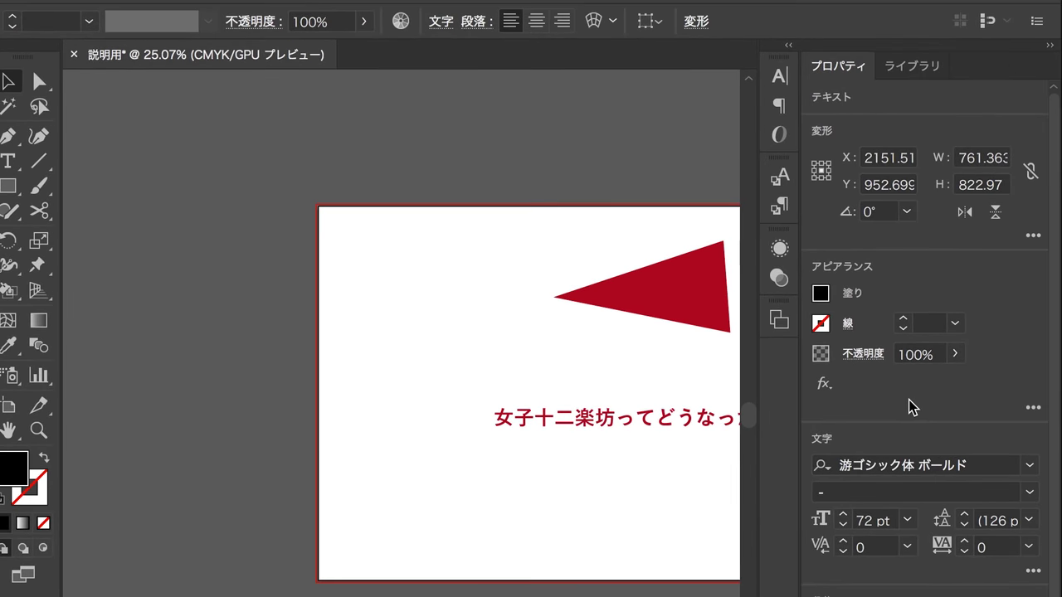
pyautogui.click(934, 66)
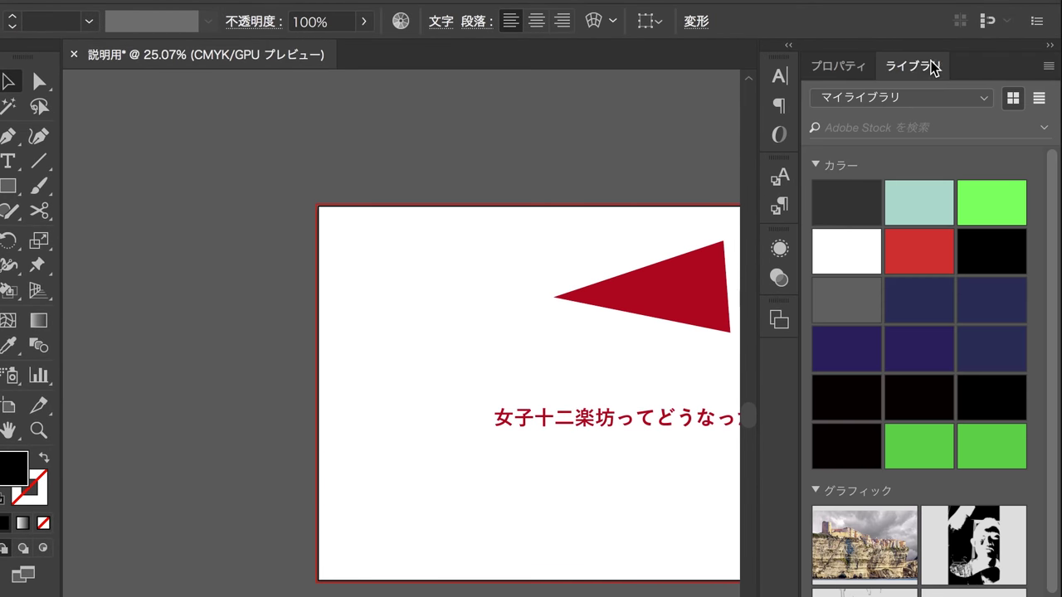
pyautogui.rightClick(915, 68)
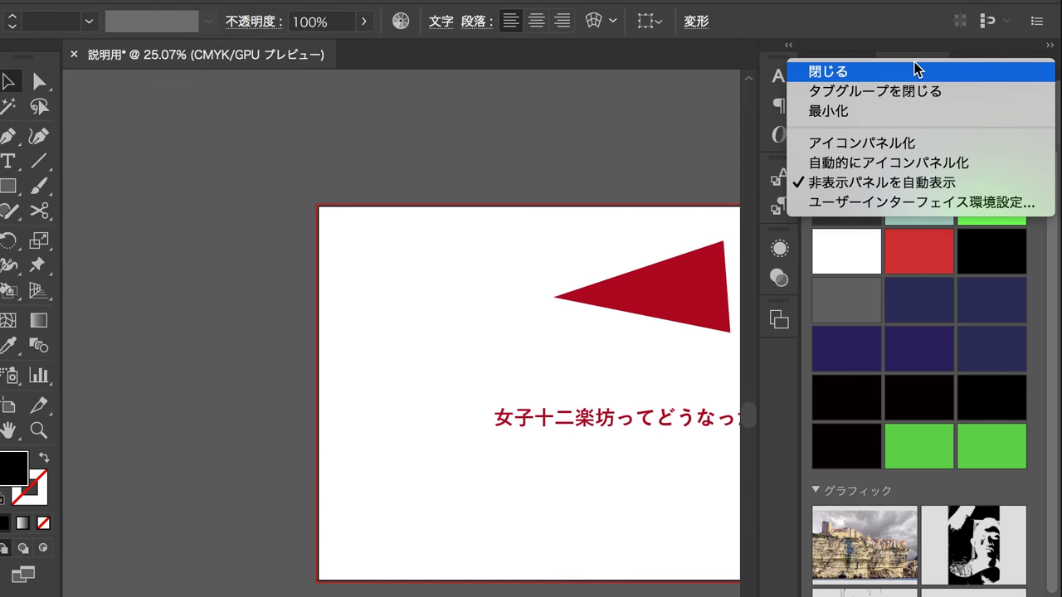
pyautogui.click(915, 69)
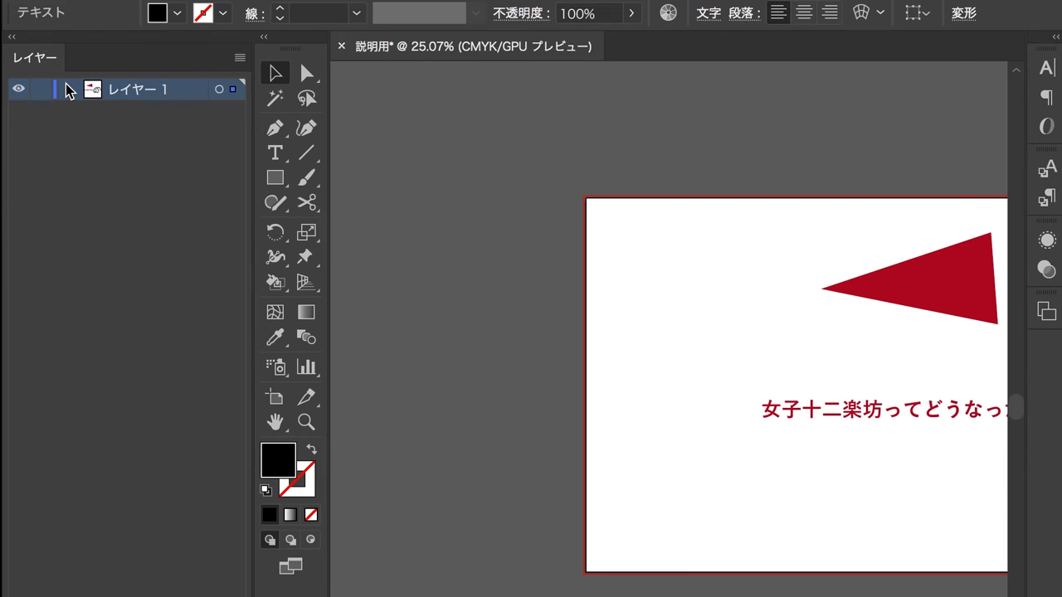
# Create レイヤー 2 and move the spiral text into it.
pyautogui.click(68, 88)
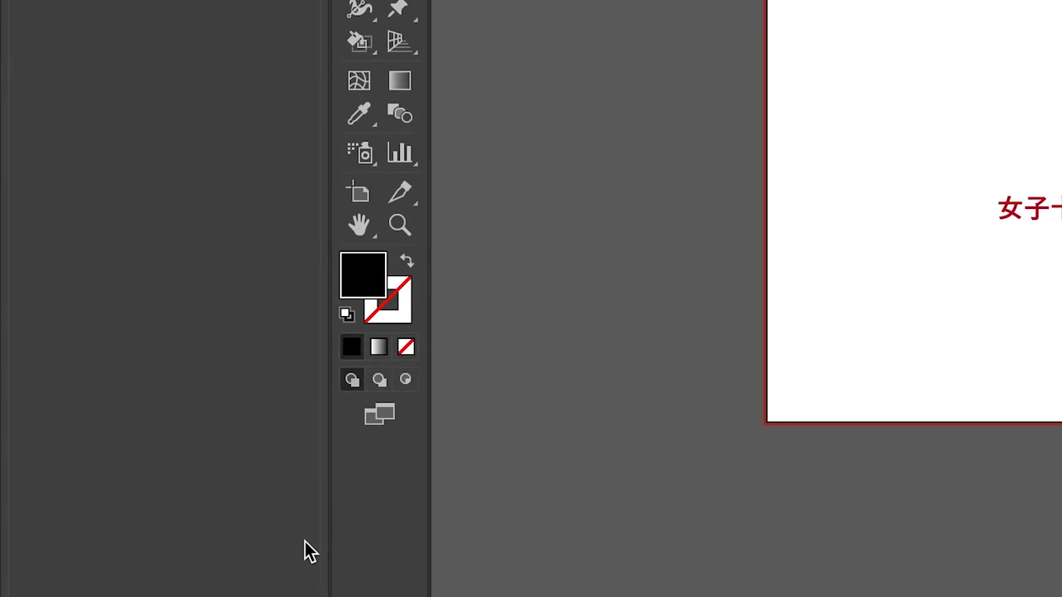
pyautogui.click(302, 574)
pyautogui.click(150, 94)
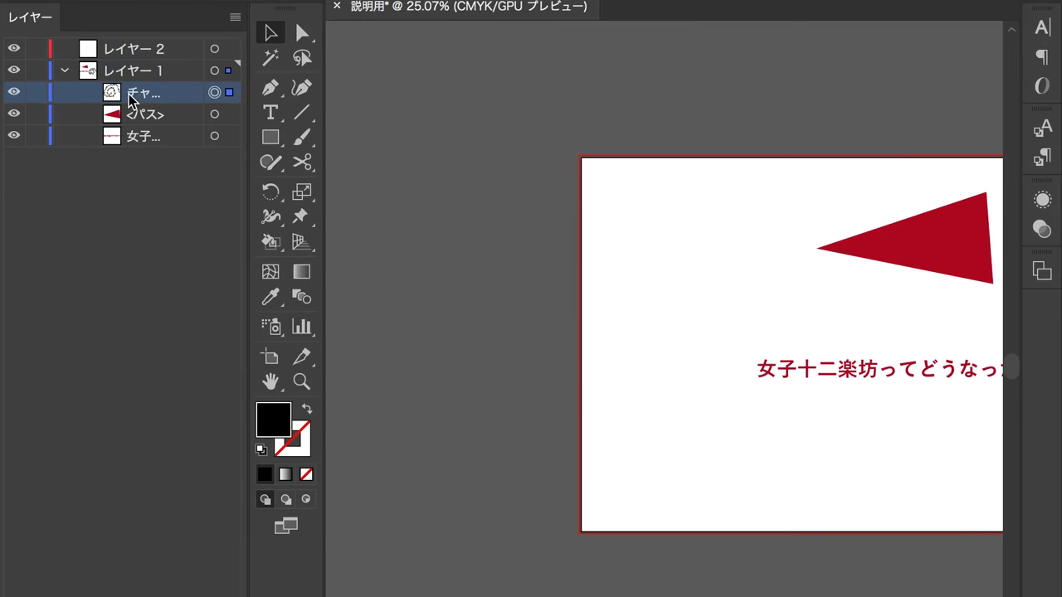
pyautogui.moveTo(131, 100); pyautogui.dragTo(135, 54)
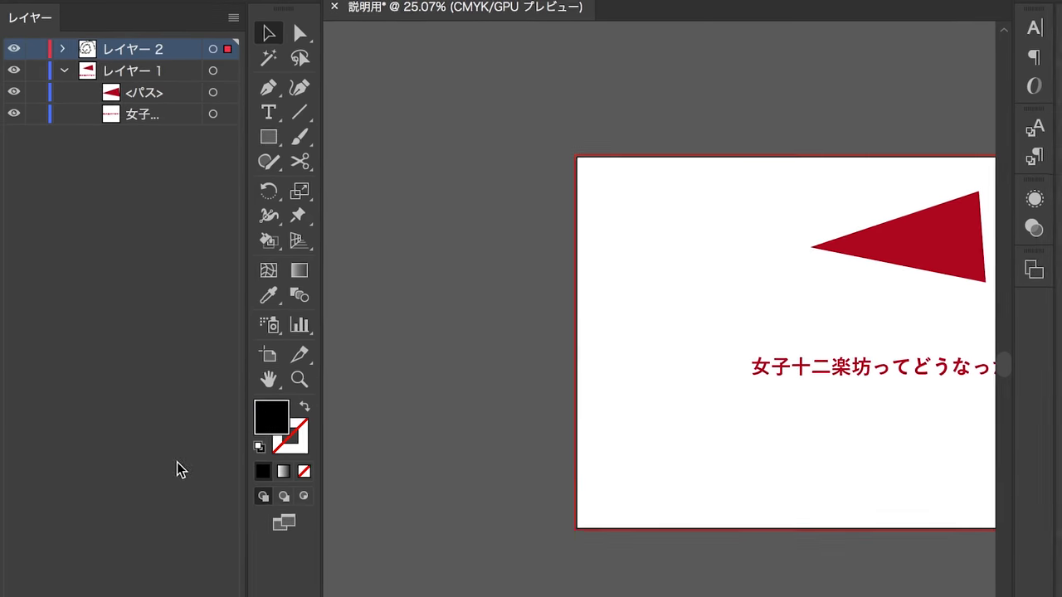
# Create レイヤー 3, move the triangle path into it, and collapse the layer lists.
pyautogui.click(152, 587)
pyautogui.click(106, 117)
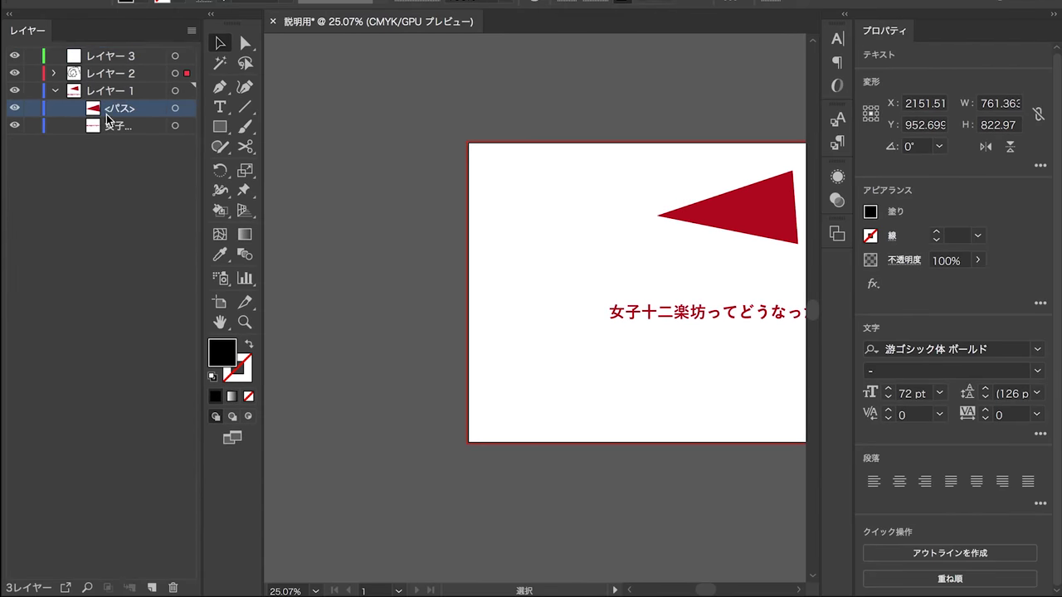
pyautogui.moveTo(106, 116)
pyautogui.mouseDown()
pyautogui.moveTo(106, 56)
pyautogui.moveTo(190, 150)
pyautogui.mouseUp()
pyautogui.click(75, 73)
pyautogui.click(54, 90)
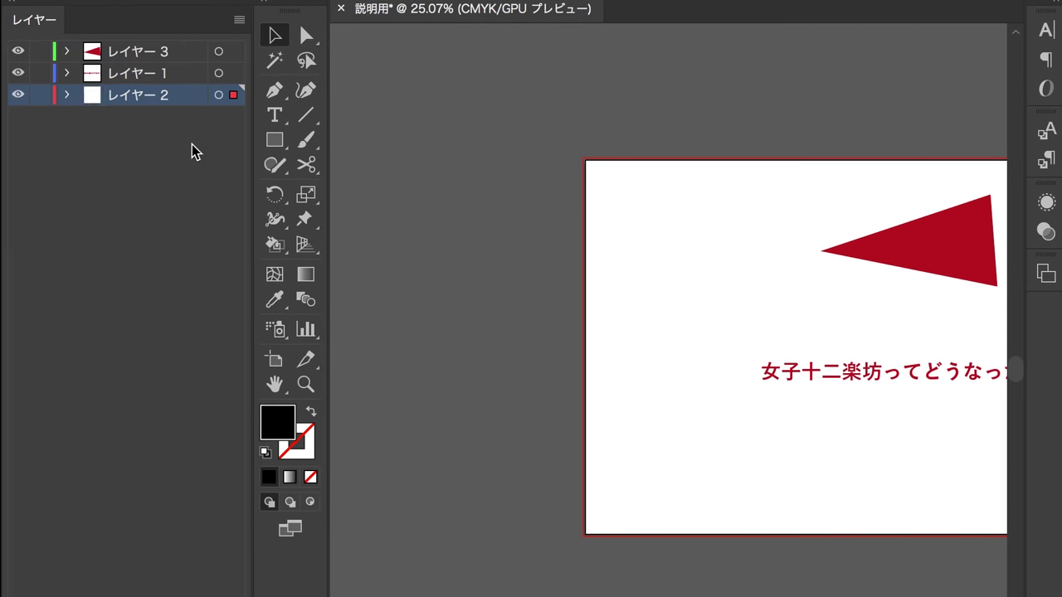
pyautogui.hscroll(5, 465, 79)
pyautogui.scroll(-1, 581, 133)
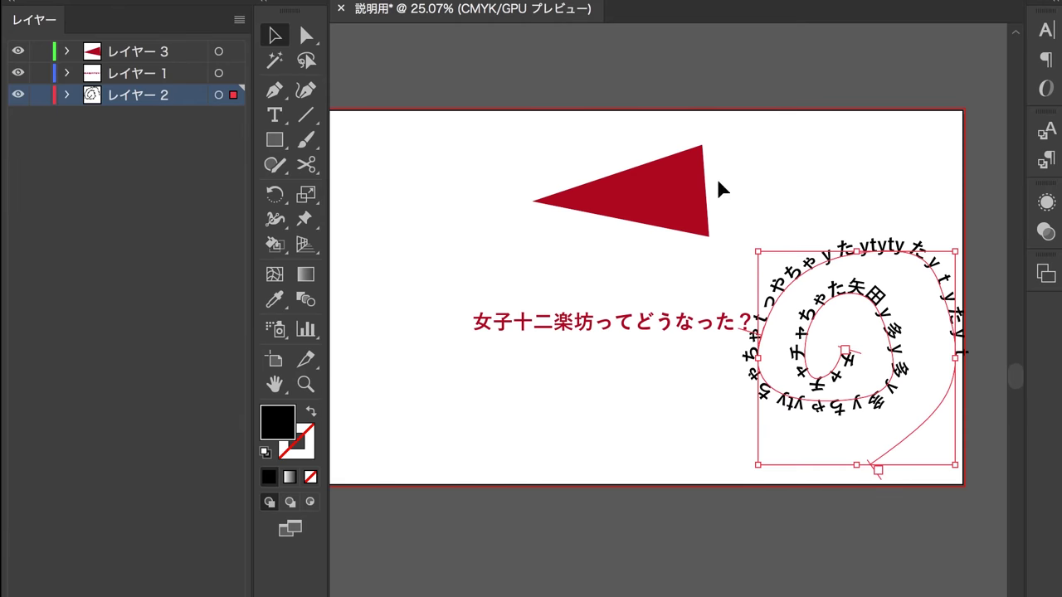
# Move the red Japanese text left and the red triangle left and down.
pyautogui.moveTo(661, 328); pyautogui.dragTo(594, 336)
pyautogui.click(820, 146)
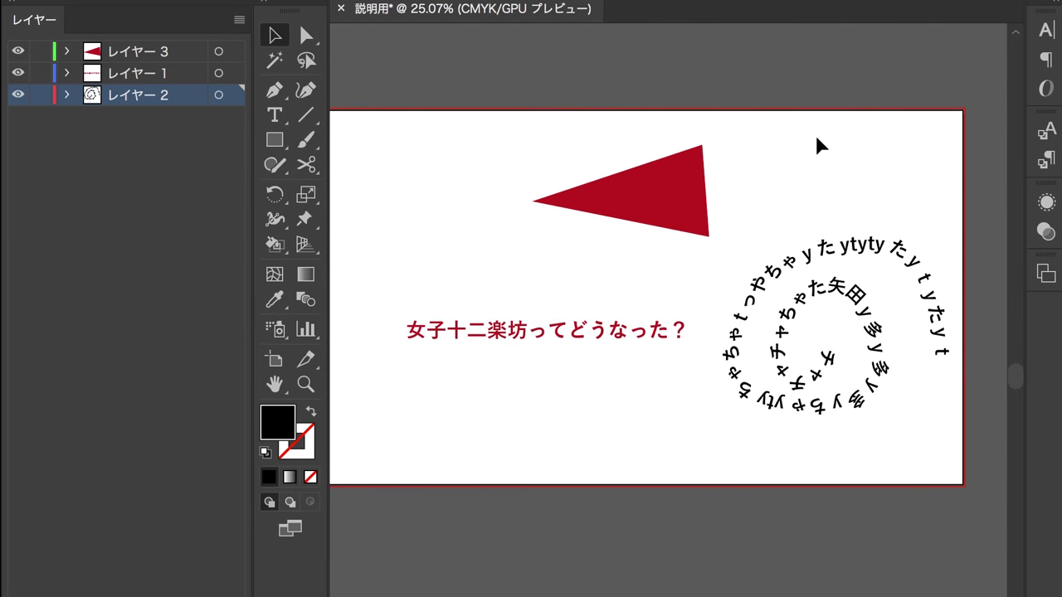
pyautogui.moveTo(692, 190); pyautogui.dragTo(610, 252)
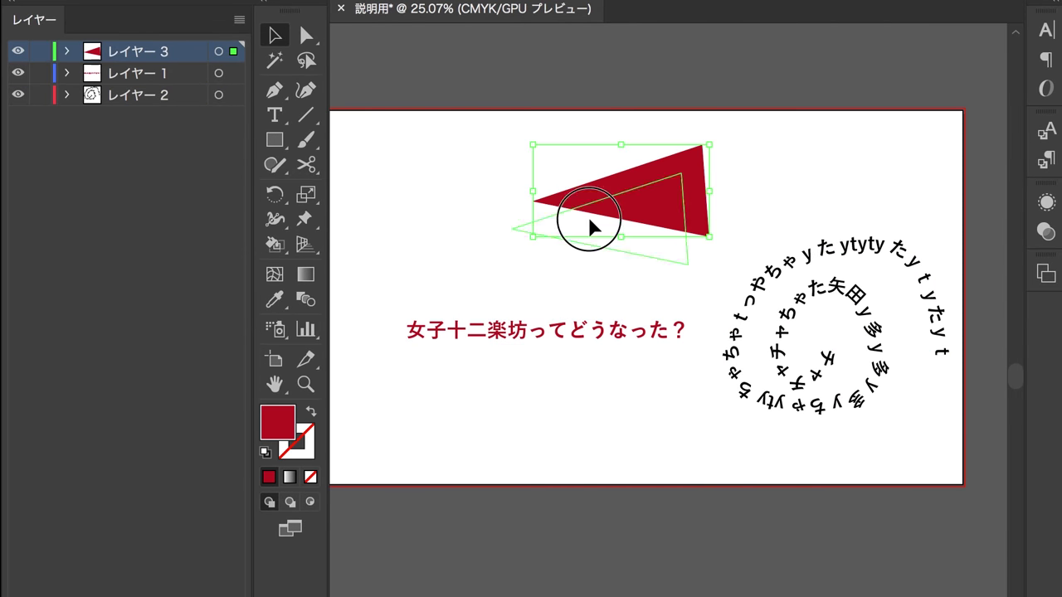
pyautogui.click(777, 161)
# Select the red text and the spiral text in turn to check their layers.
pyautogui.click(486, 331)
pyautogui.click(790, 338)
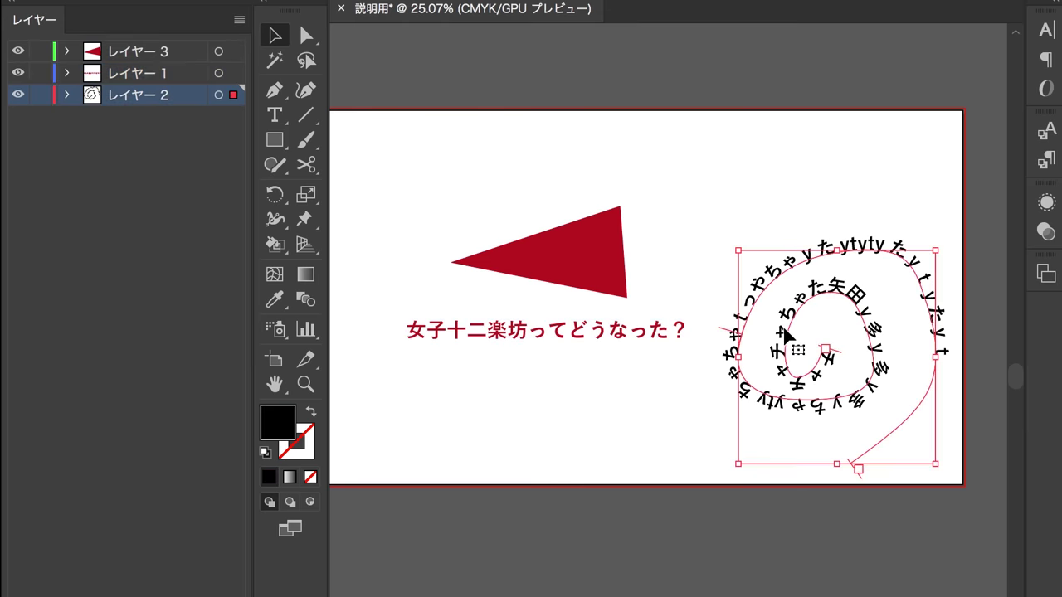
pyautogui.click(703, 84)
pyautogui.click(363, 8)
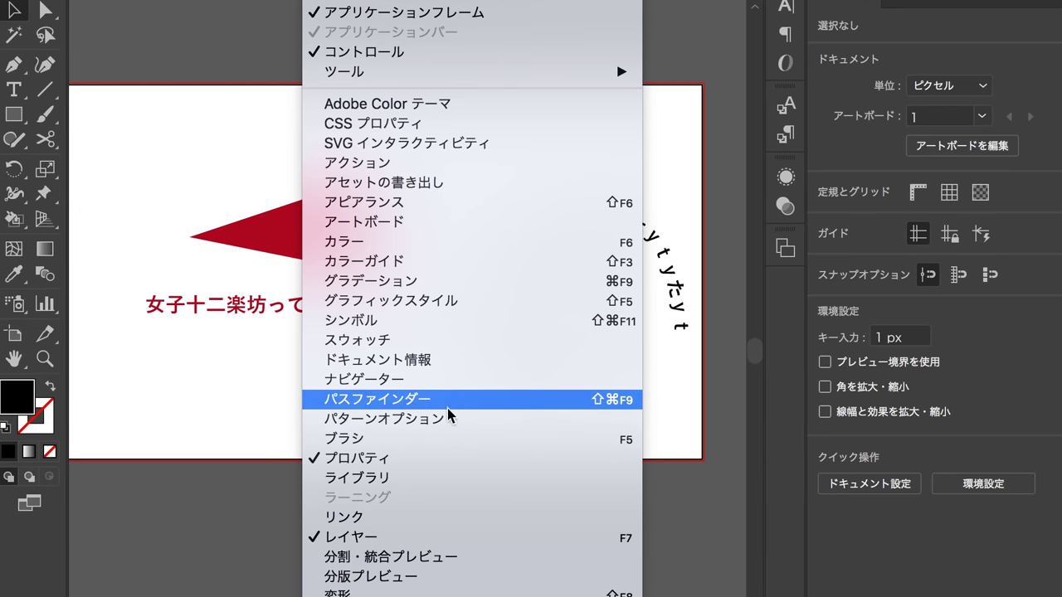
# Dock the Pathfinder panel under the Layers list and group the Align panel with it.
pyautogui.click(452, 401)
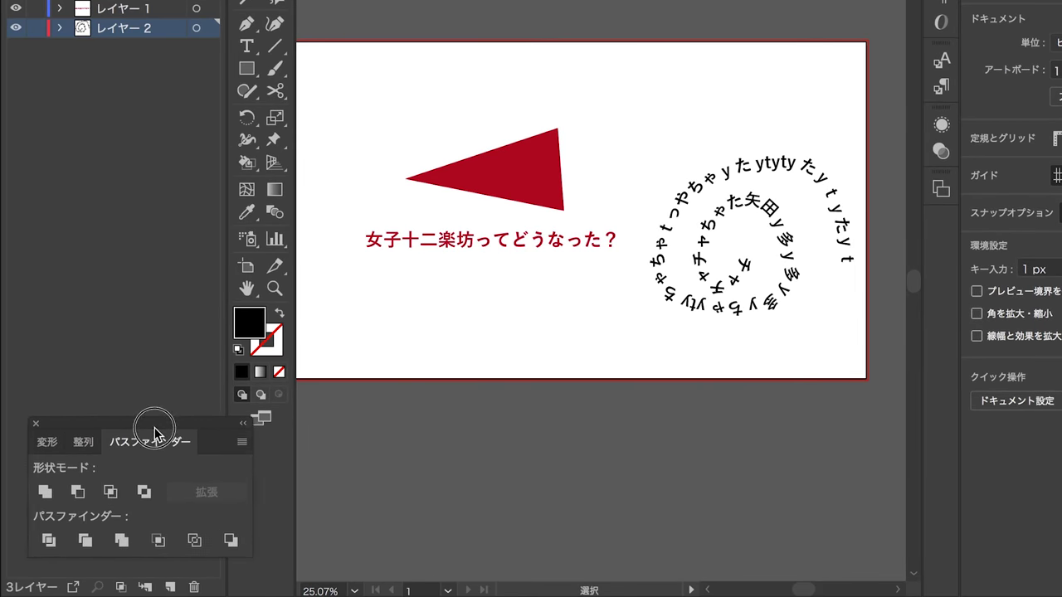
pyautogui.moveTo(377, 133)
pyautogui.mouseDown()
pyautogui.moveTo(143, 442)
pyautogui.moveTo(105, 591)
pyautogui.mouseUp()
pyautogui.moveTo(160, 419)
pyautogui.mouseDown()
pyautogui.moveTo(410, 396)
pyautogui.moveTo(445, 414)
pyautogui.moveTo(165, 477)
pyautogui.mouseUp()
pyautogui.moveTo(315, 433); pyautogui.dragTo(125, 480)
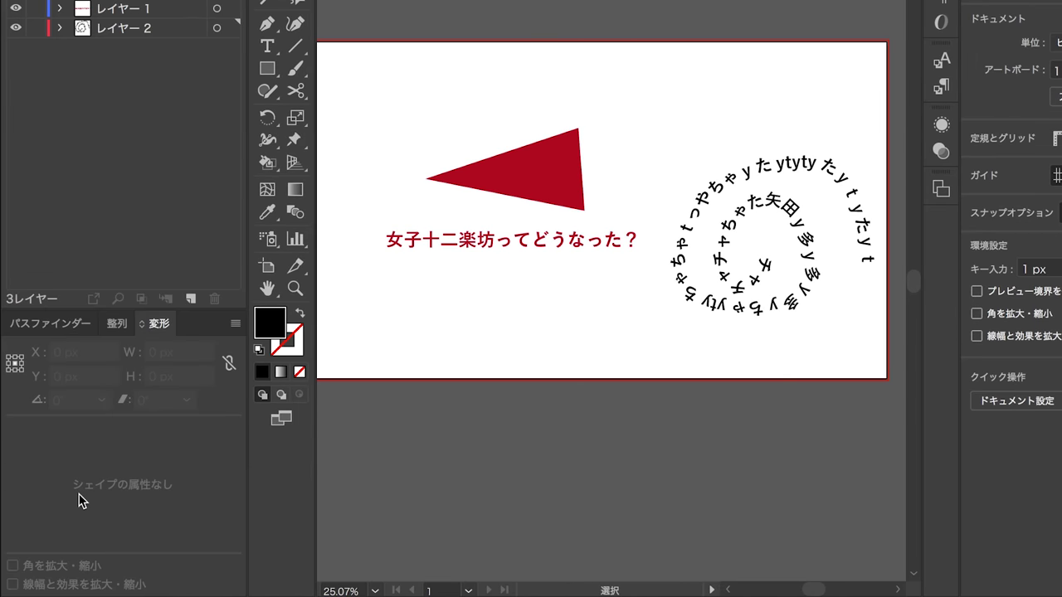
# Duplicate the red triangle as an overlapping copy and apply Pathfinder Exclude to both.
pyautogui.click(54, 331)
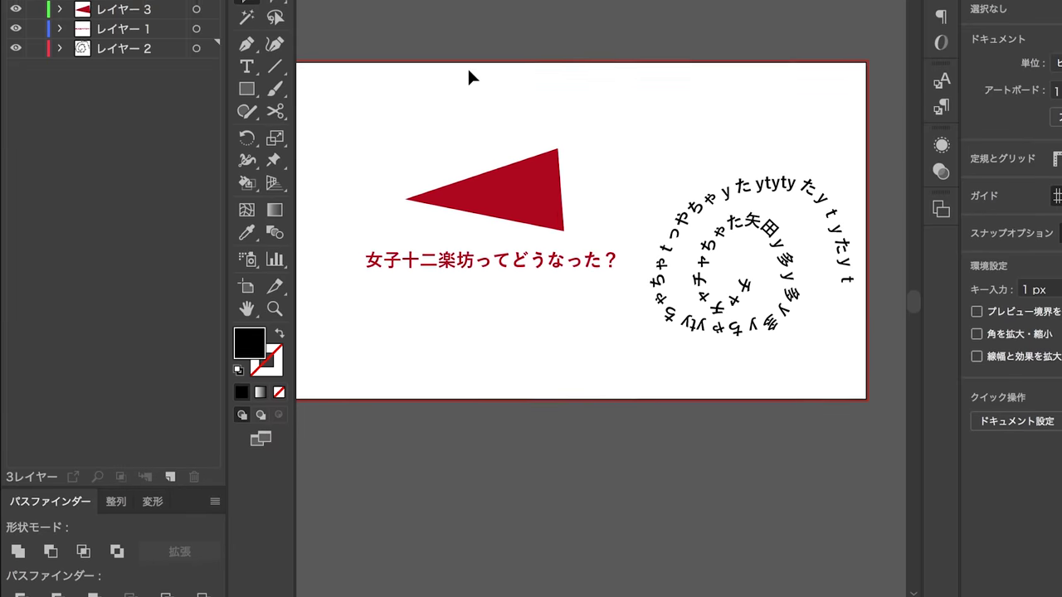
pyautogui.moveTo(516, 212); pyautogui.dragTo(484, 192)
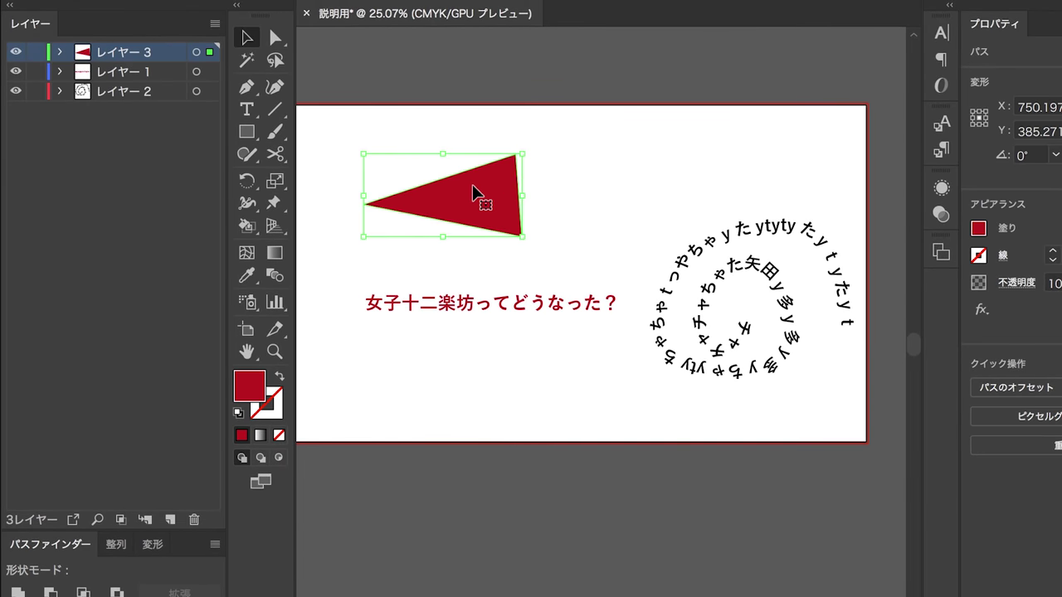
pyautogui.moveTo(483, 192)
pyautogui.mouseDown()
pyautogui.moveTo(599, 185)
pyautogui.moveTo(574, 196)
pyautogui.moveTo(415, 149)
pyautogui.moveTo(547, 243)
pyautogui.mouseUp()
pyautogui.keyDown('shift'); pyautogui.click(369, 201); pyautogui.keyUp('shift')
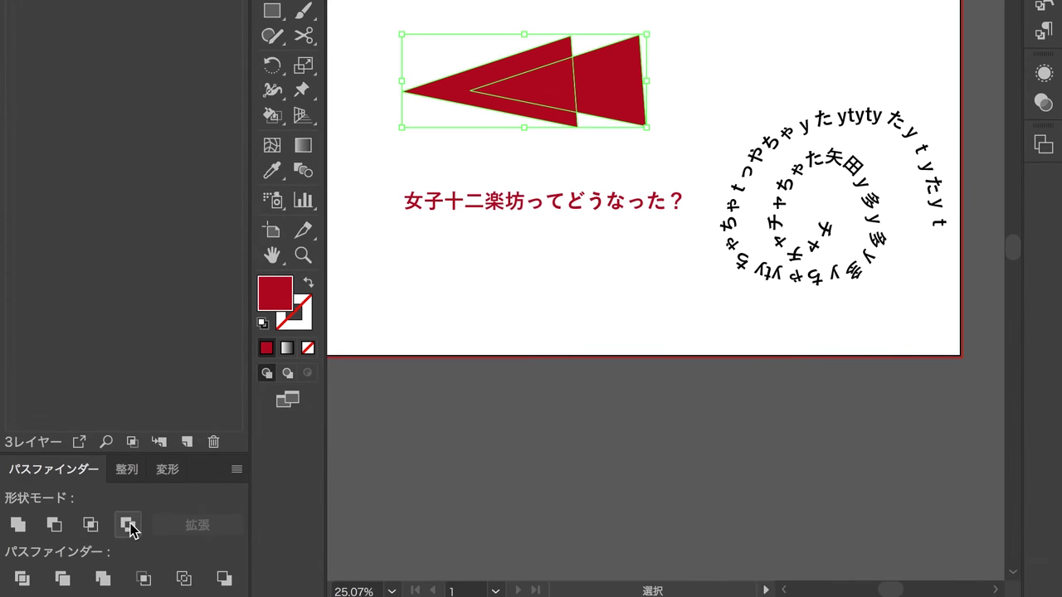
pyautogui.click(129, 529)
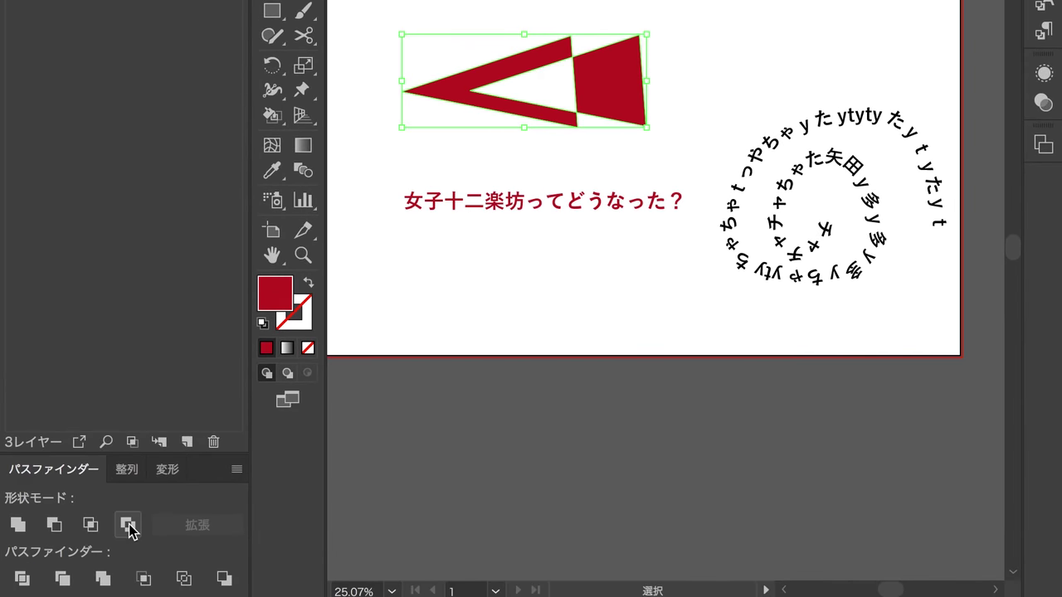
# Nudge the resulting notched shape slightly right and deselect it.
pyautogui.click(428, 3)
pyautogui.moveTo(618, 106); pyautogui.dragTo(637, 100)
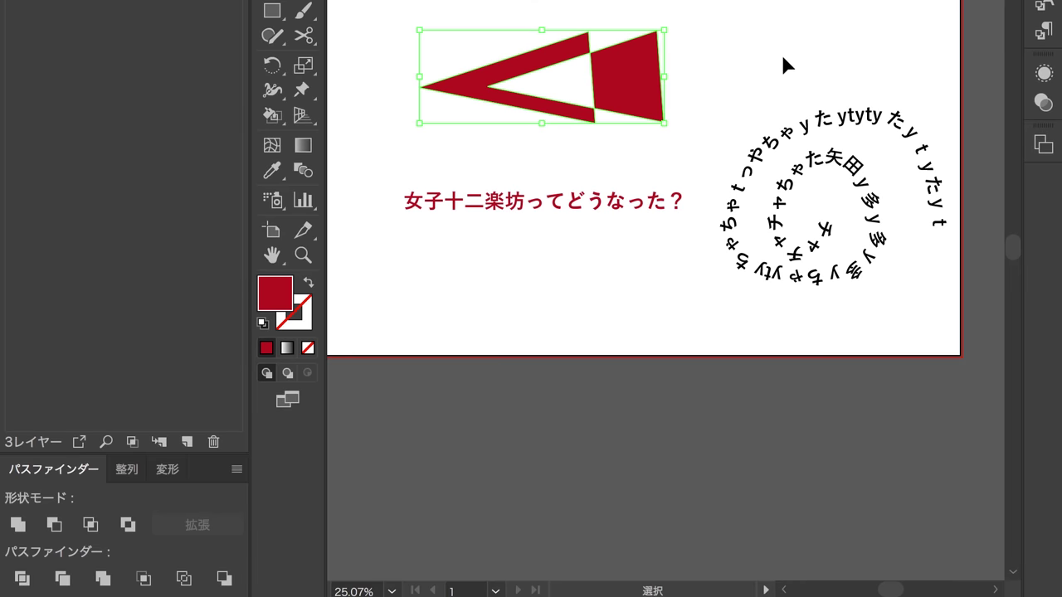
pyautogui.click(786, 56)
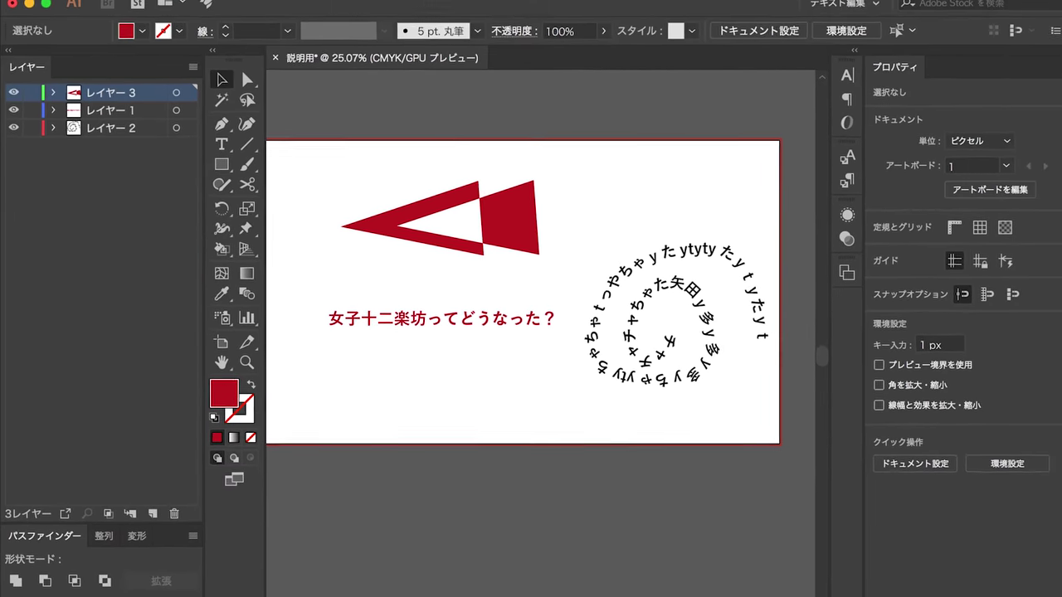
pyautogui.click(473, 8)
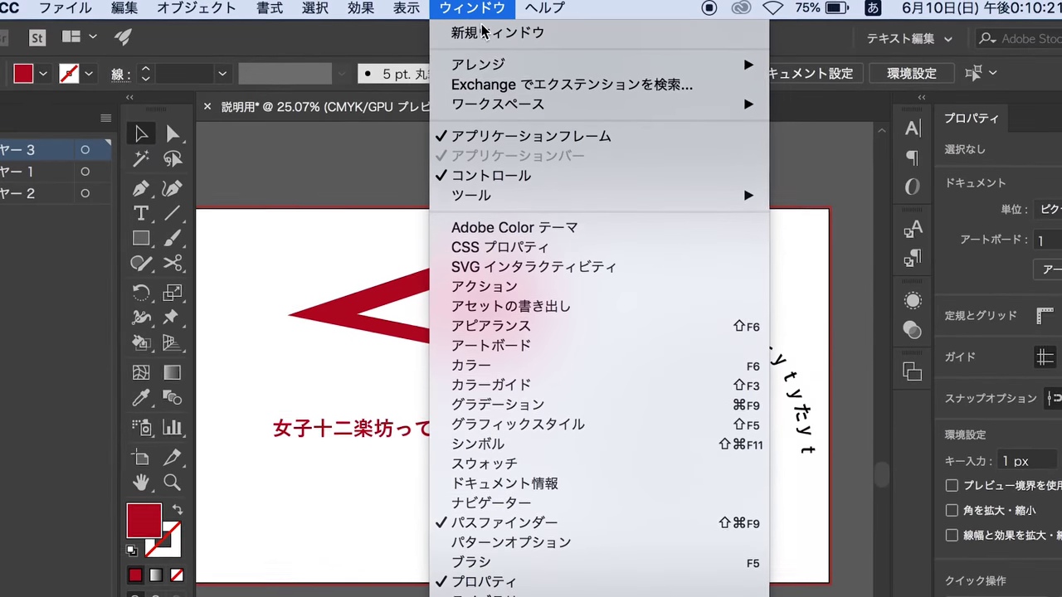
pyautogui.moveTo(498, 103)
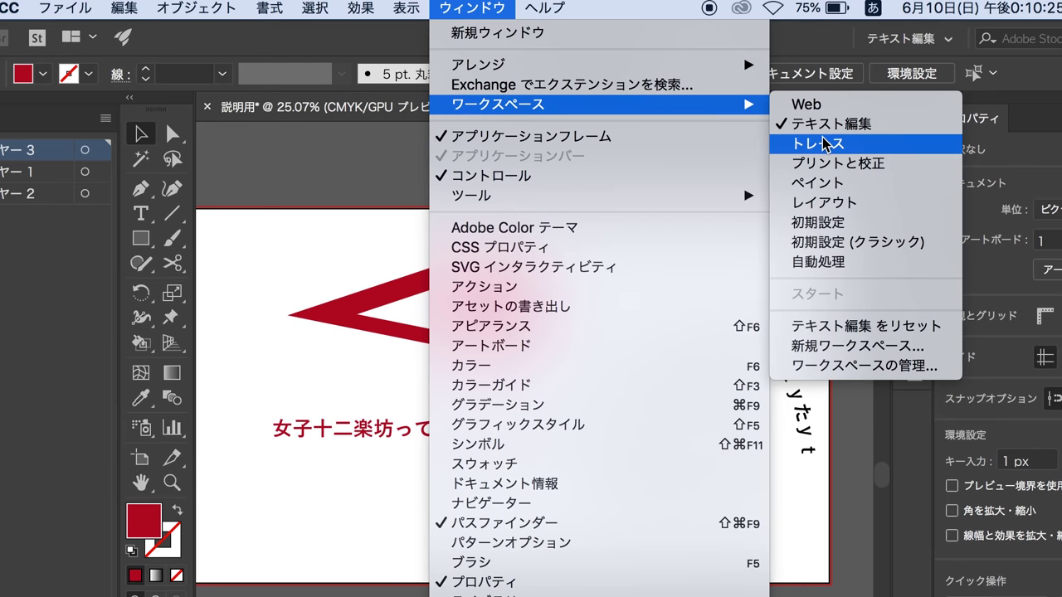
# Save the current panel layout as a new workspace named オリジナル.
pyautogui.click(861, 346)
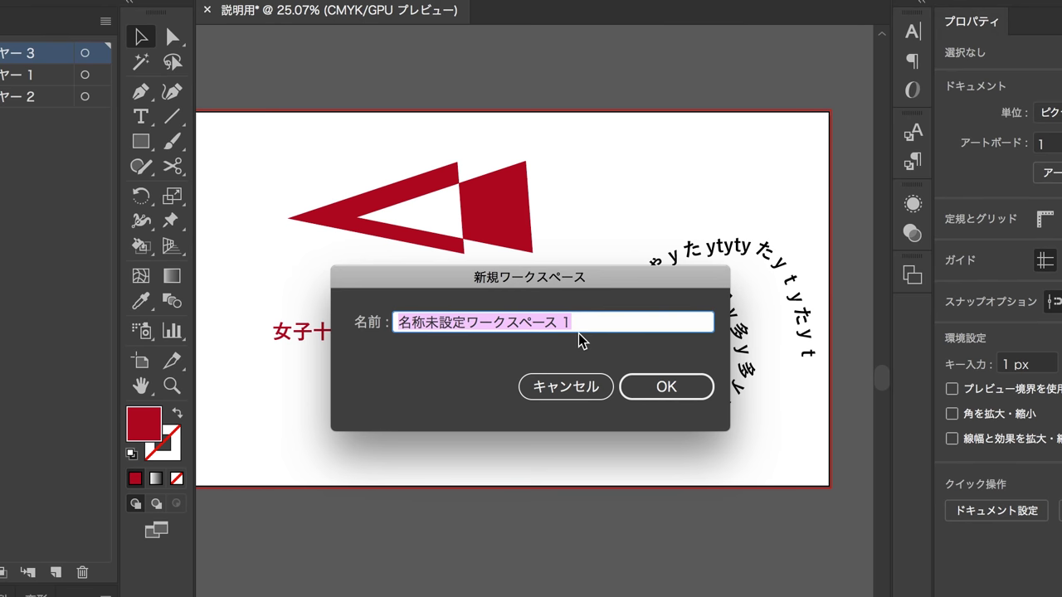
pyautogui.write('orijinaru')
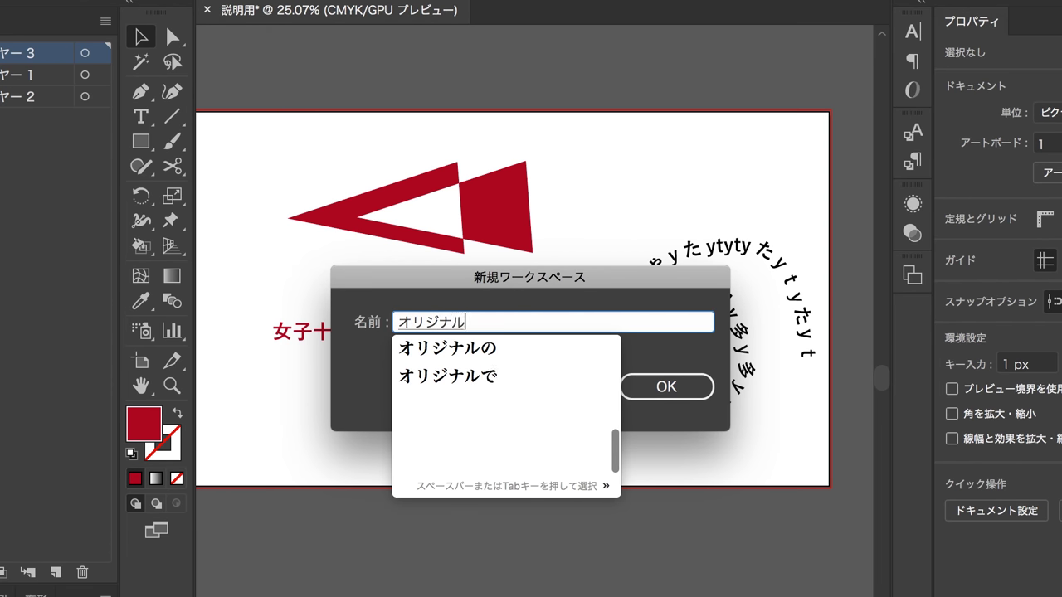
pyautogui.press('Return')
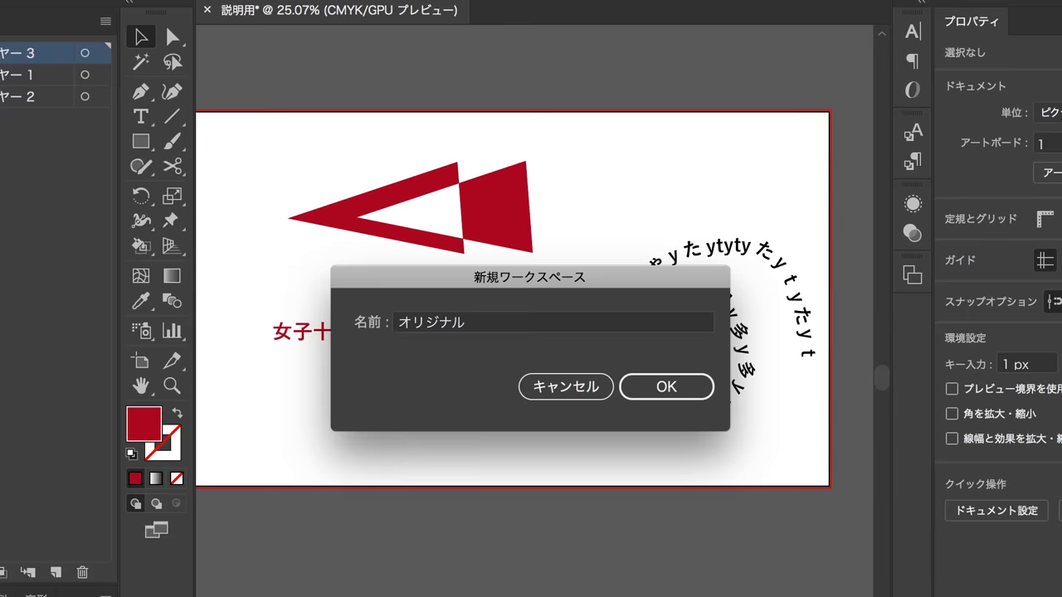
pyautogui.press('Return')
pyautogui.click(487, 9)
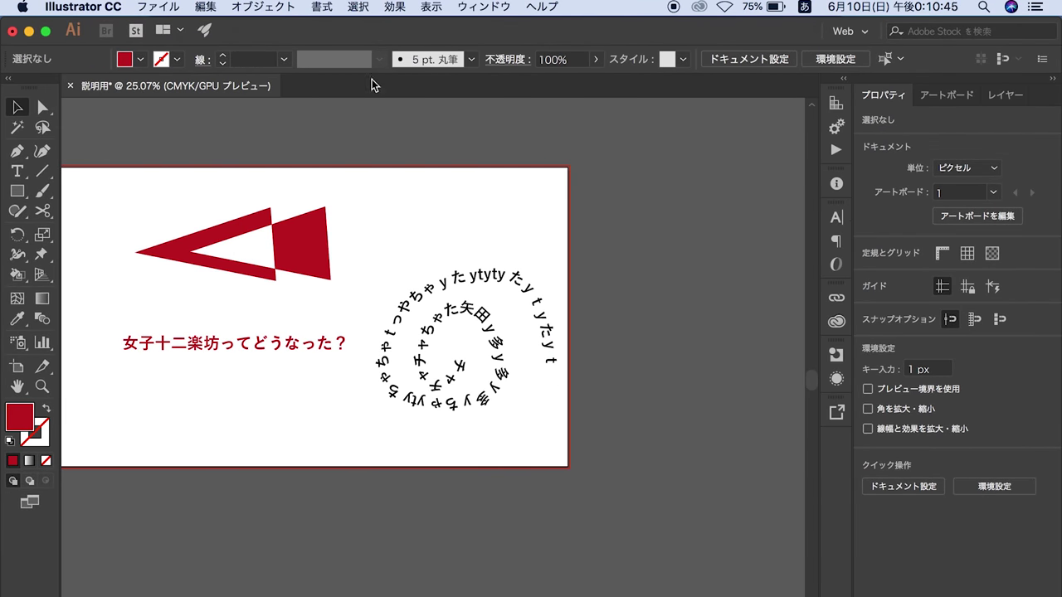
# Switch to the saved オリジナル workspace from the workspace list.
pyautogui.click(471, 6)
pyautogui.moveTo(504, 84)
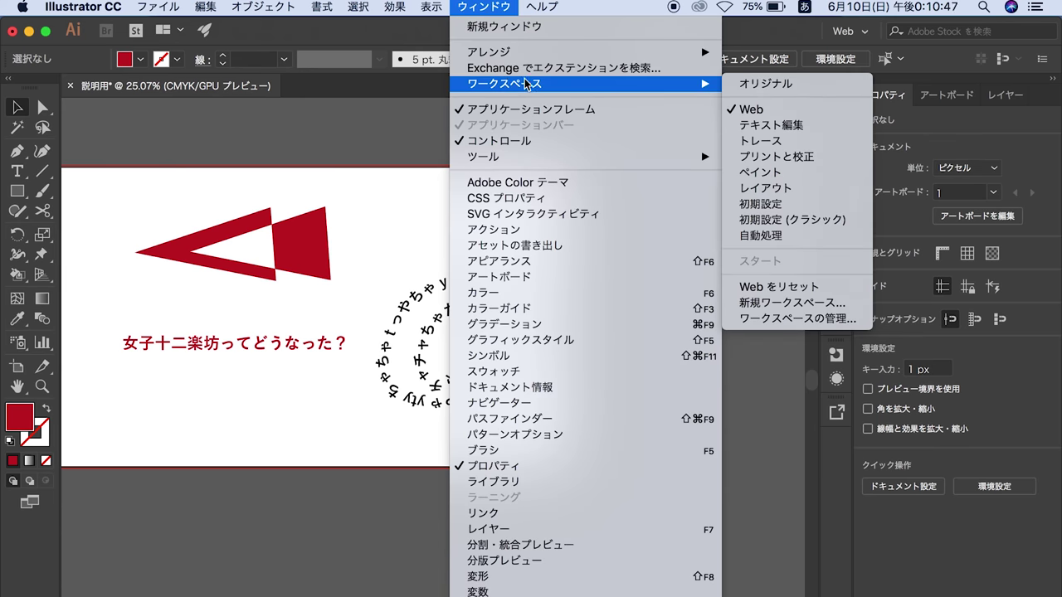
pyautogui.click(768, 85)
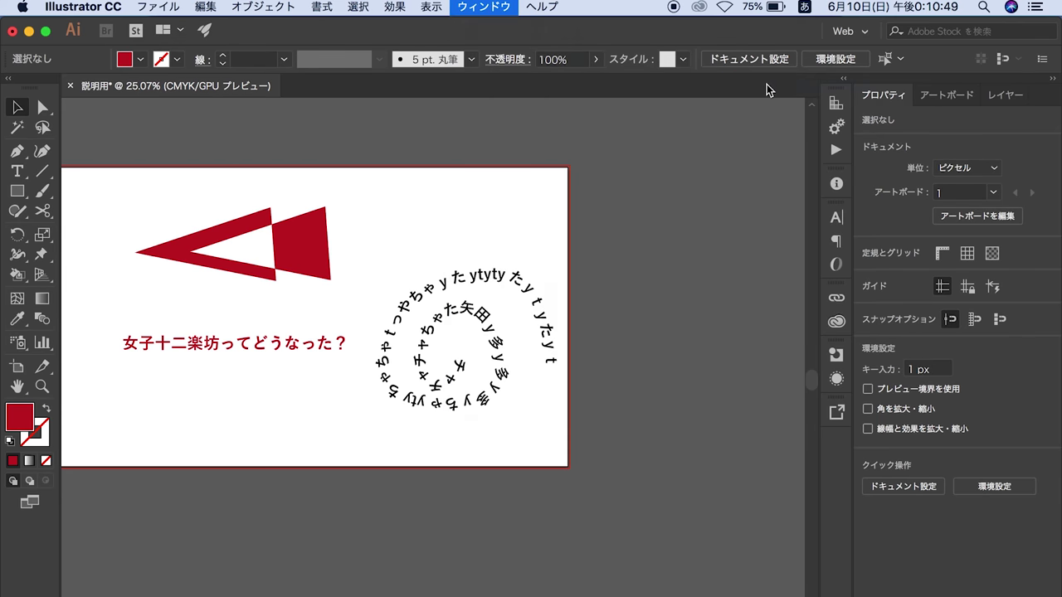